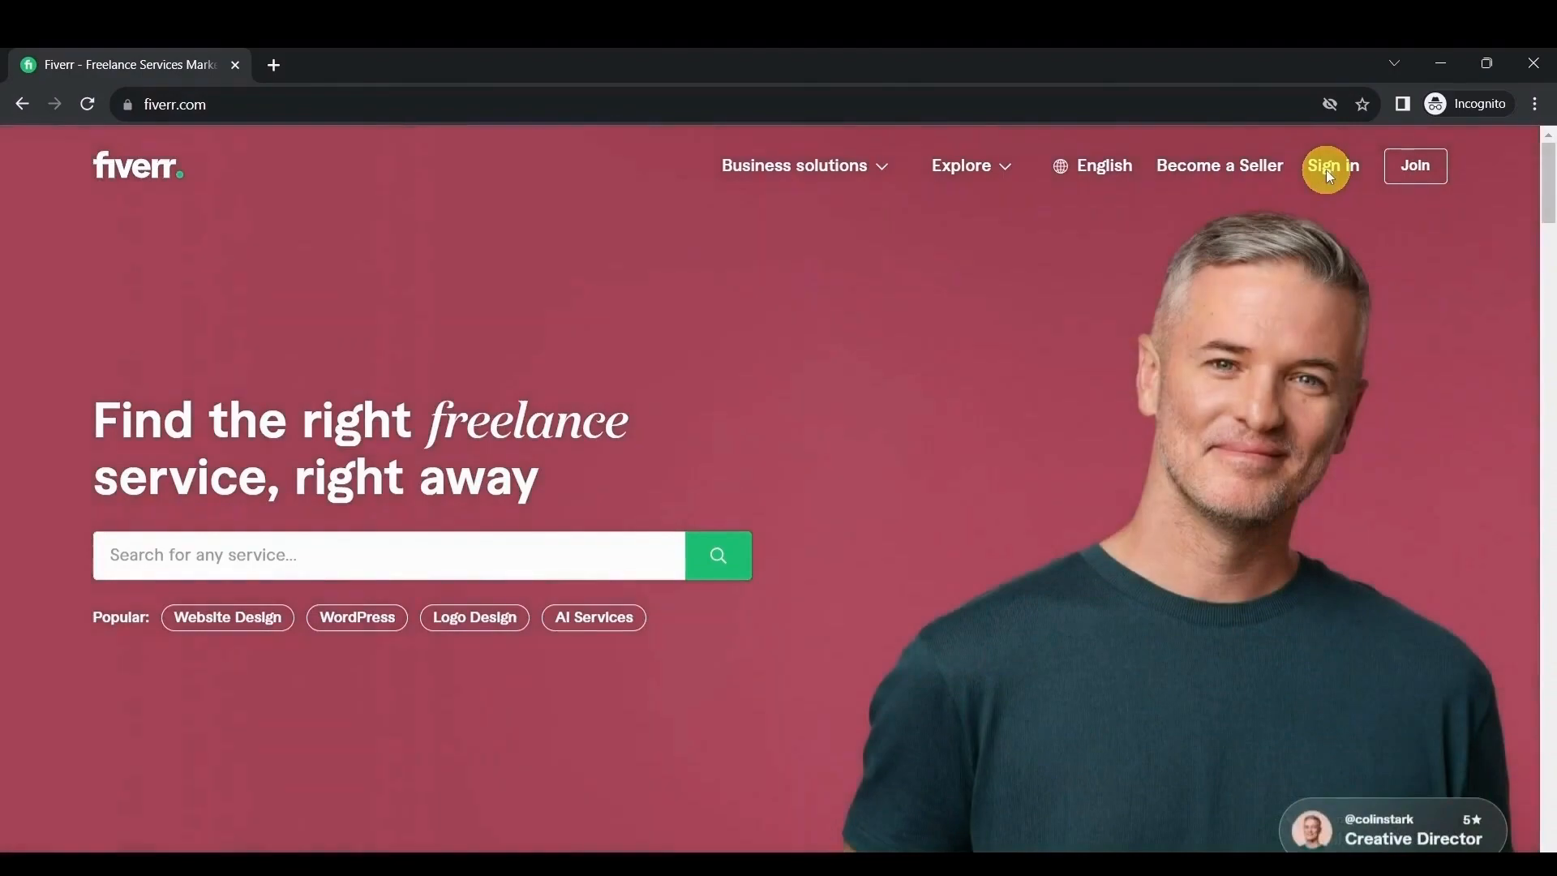
# Sign in to the account and switch from buying to selling mode.
pyautogui.click(1329, 152)
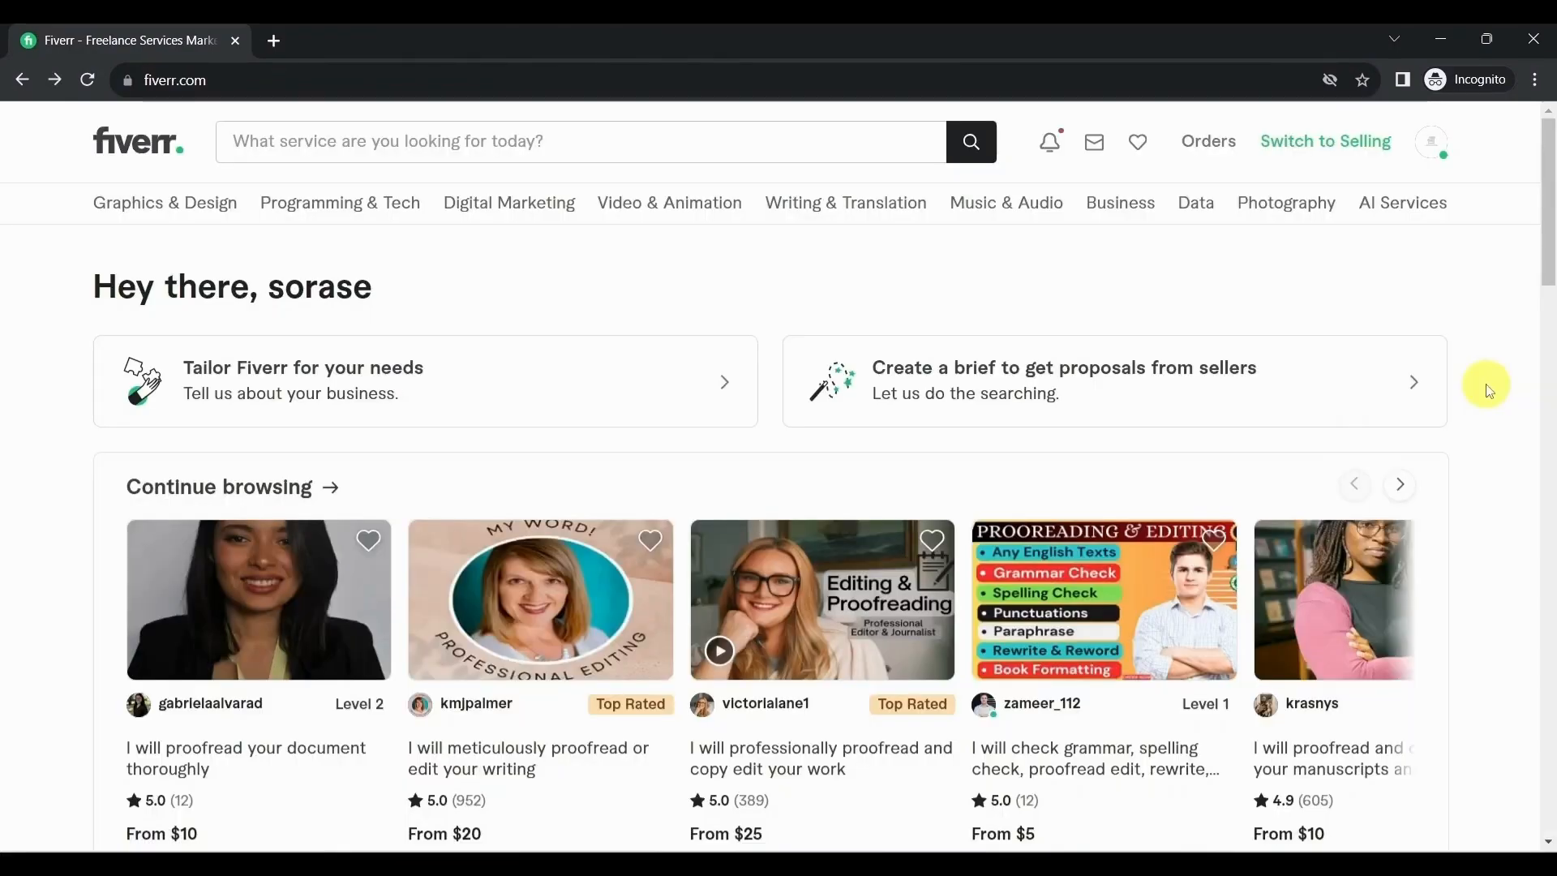
pyautogui.scroll(-3, 1213, 373)
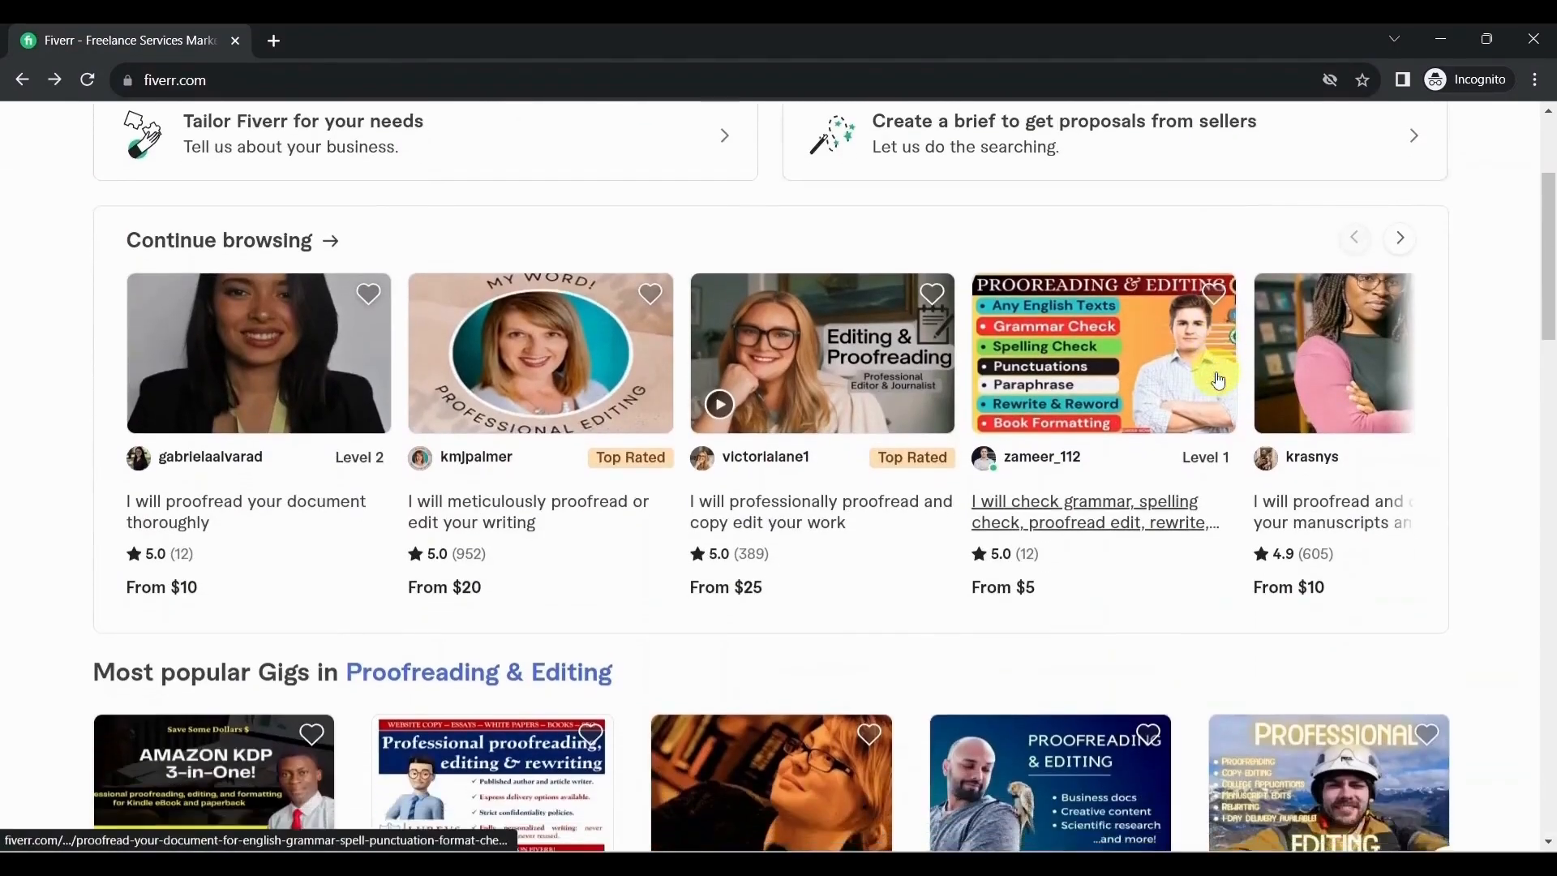
pyautogui.scroll(-2, 1215, 341)
pyautogui.scroll(5, 1213, 324)
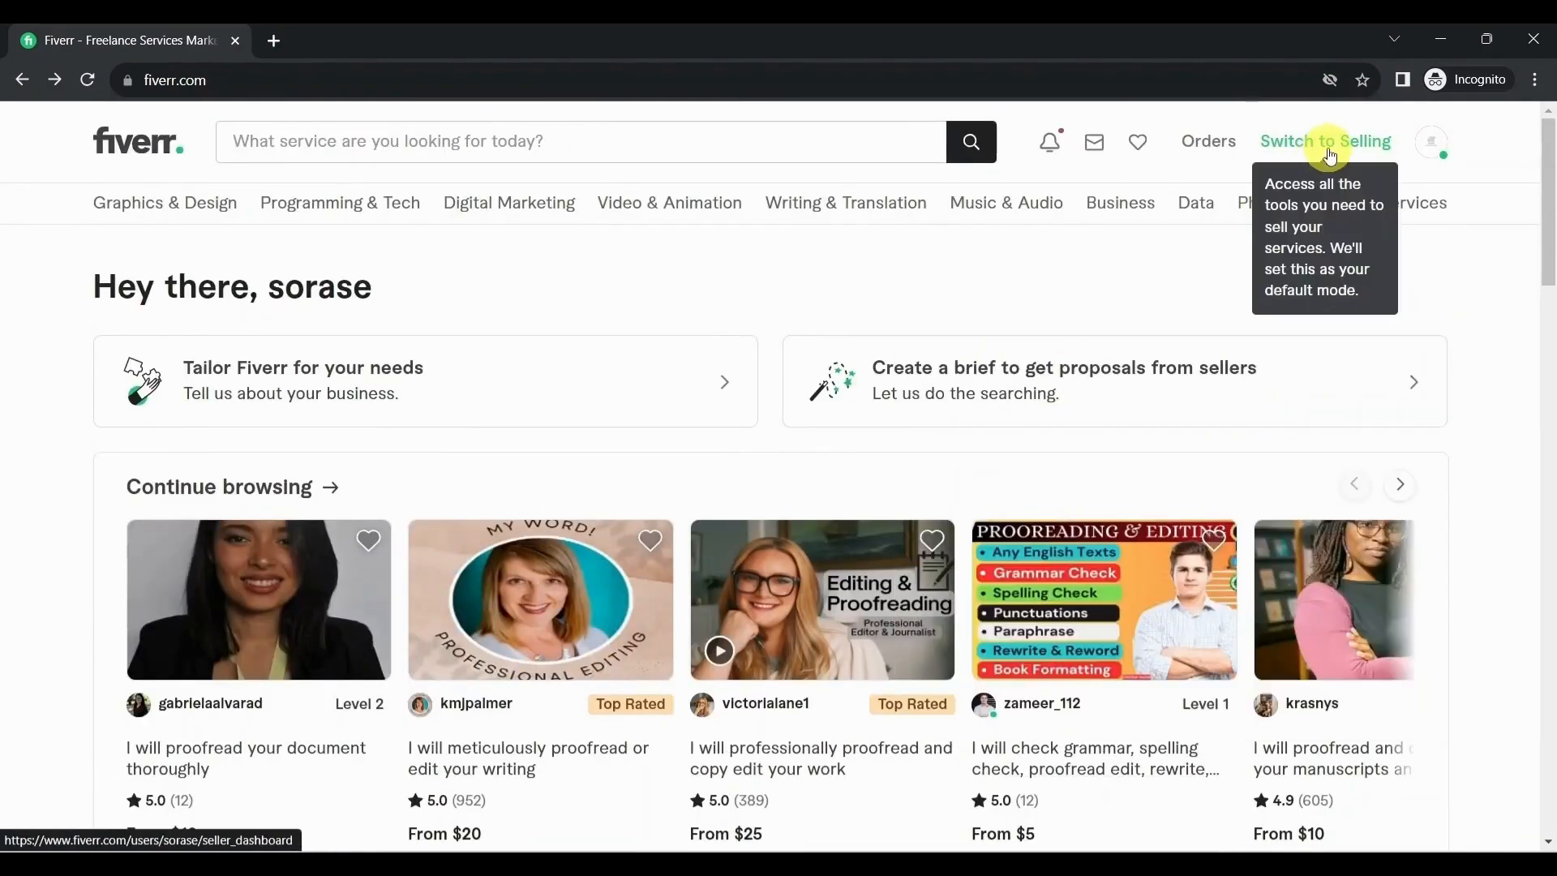
pyautogui.click(1328, 144)
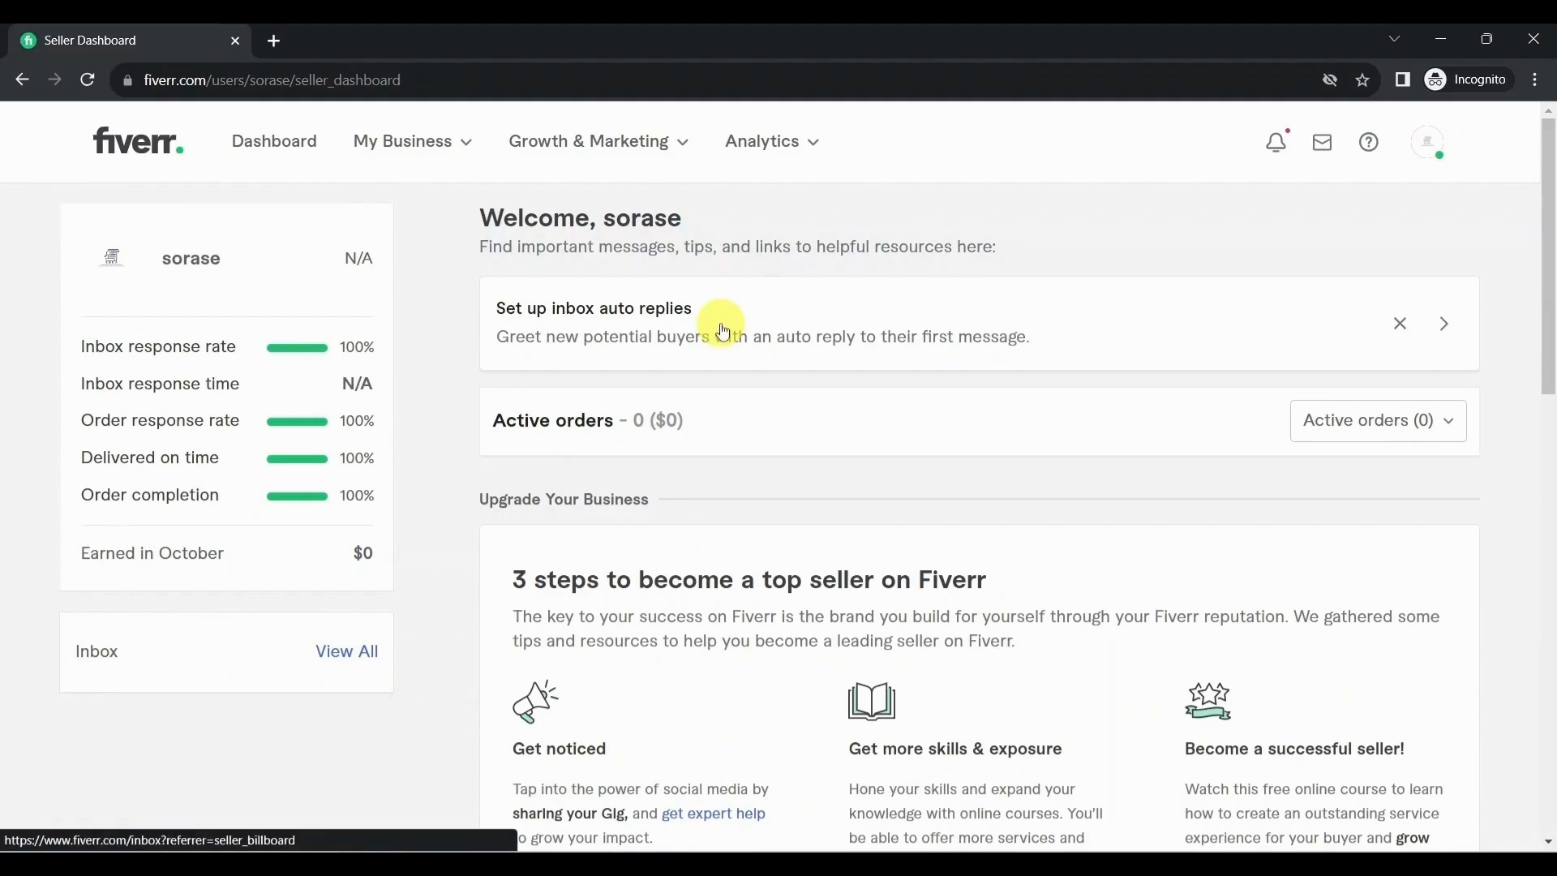
# Open the gig management page and start creating a new gig.
pyautogui.click(417, 157)
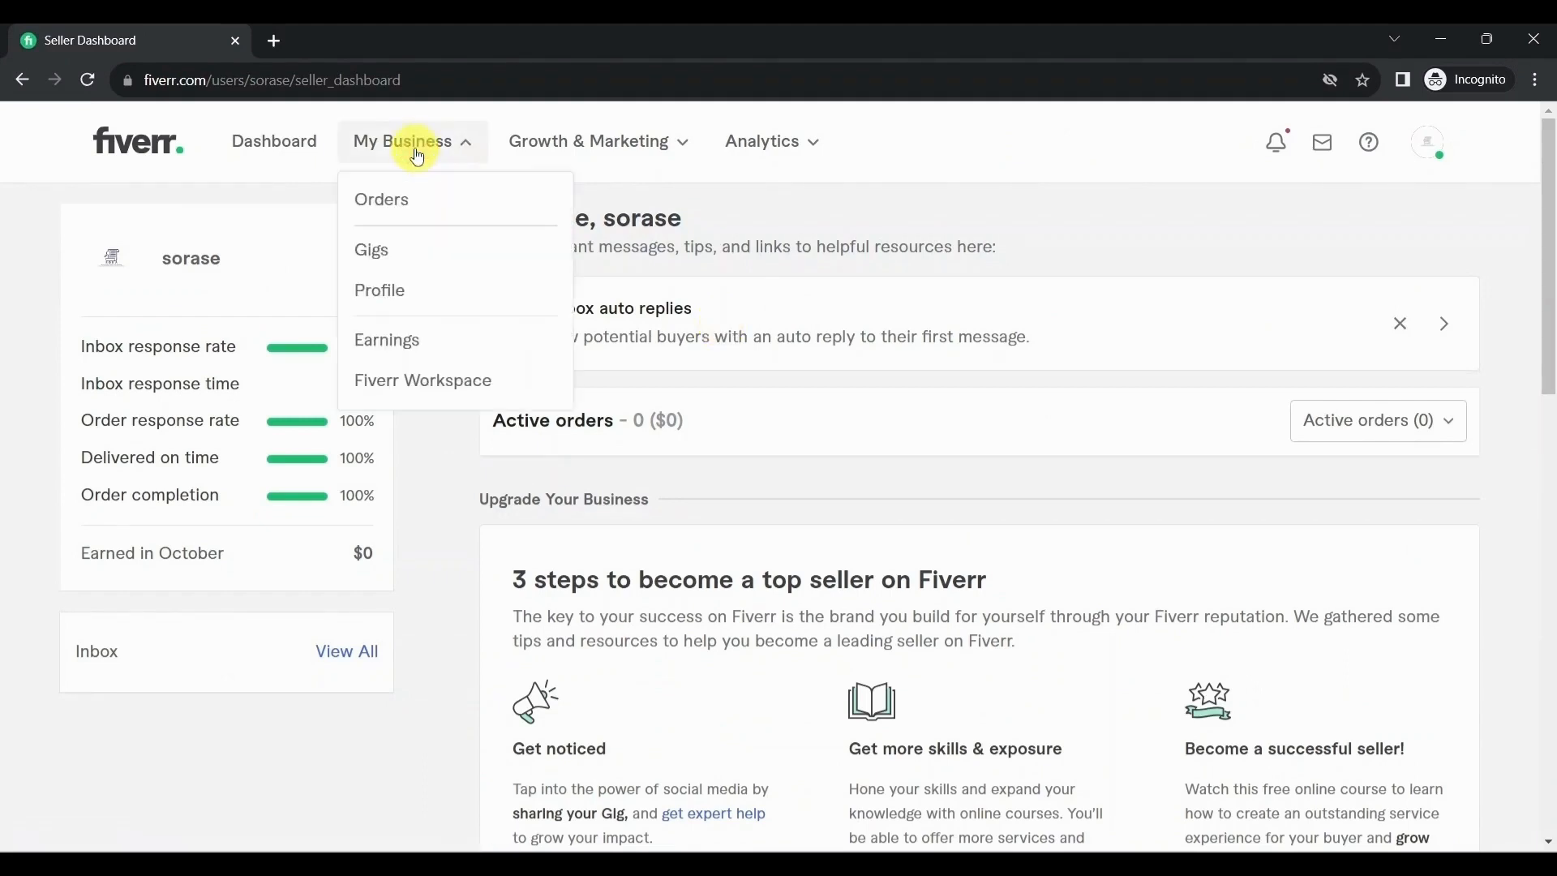
pyautogui.click(382, 253)
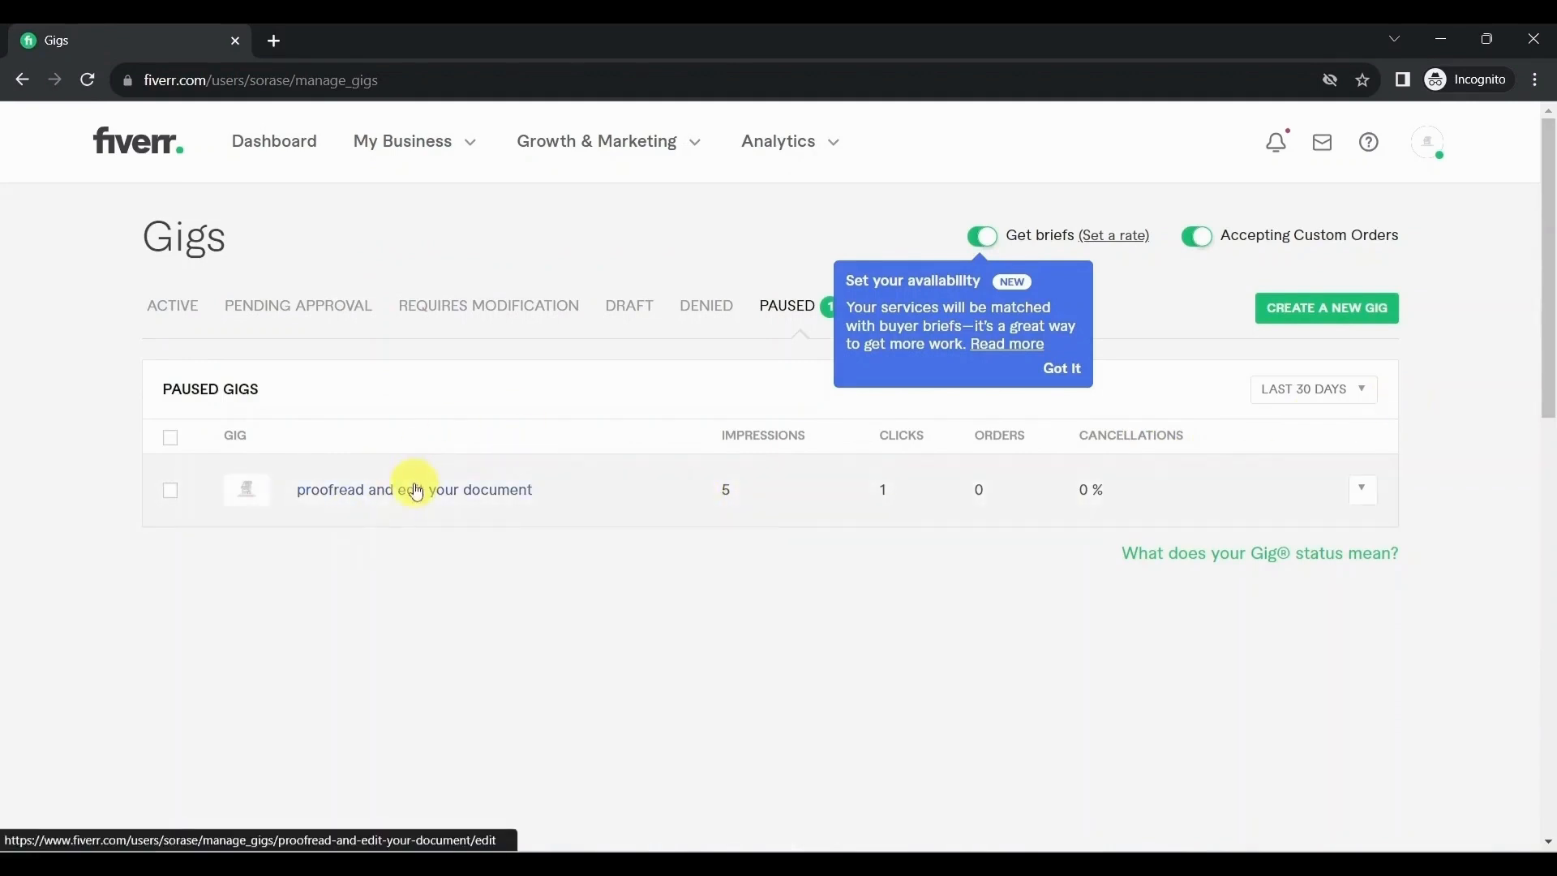
pyautogui.click(1062, 369)
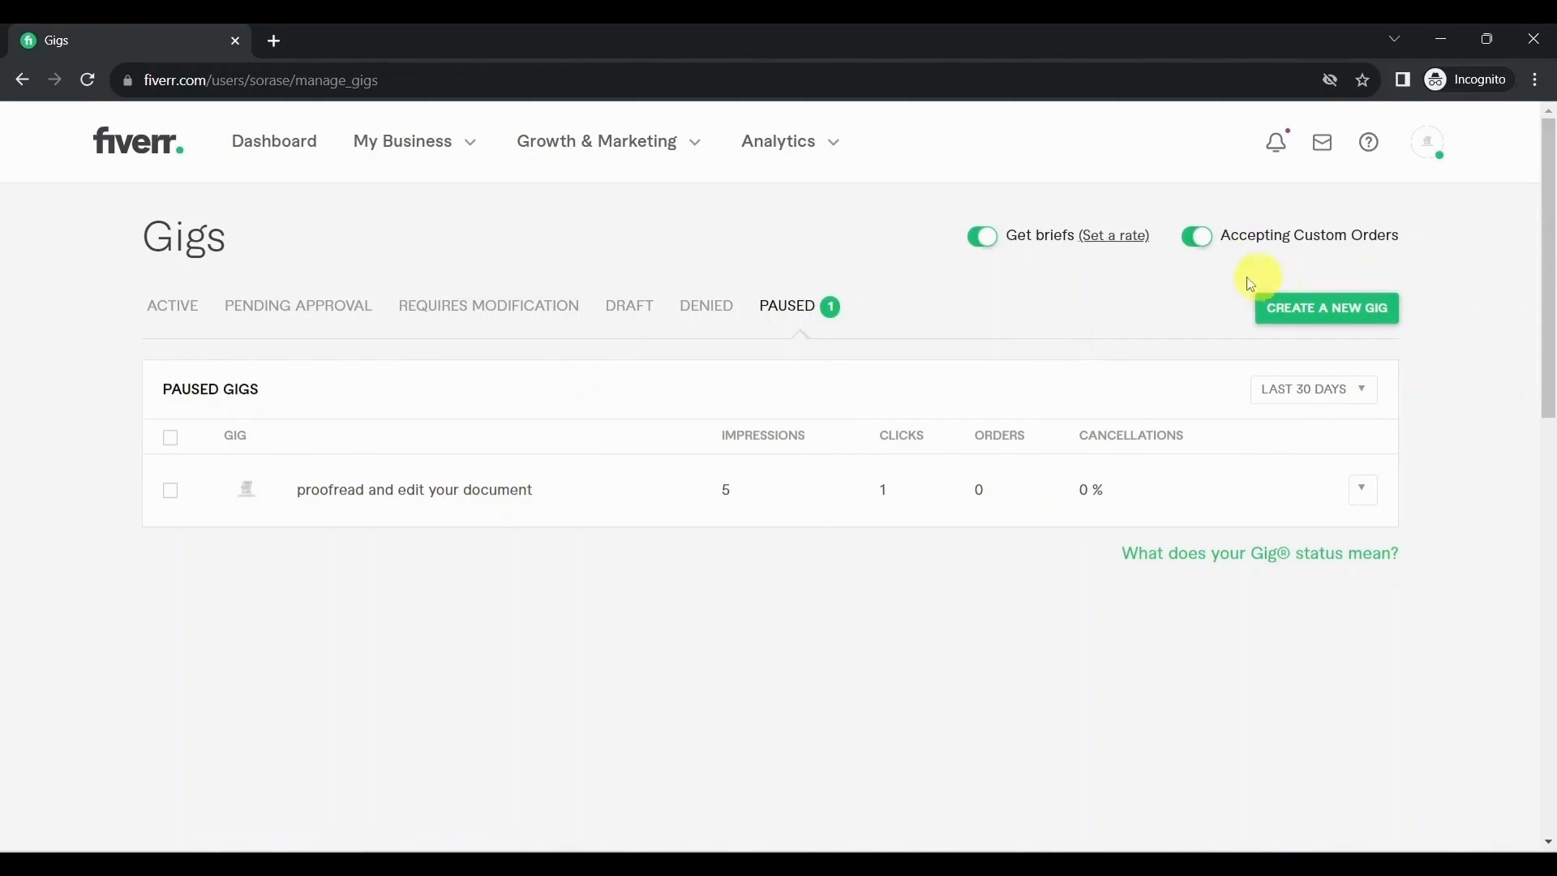
pyautogui.click(1336, 315)
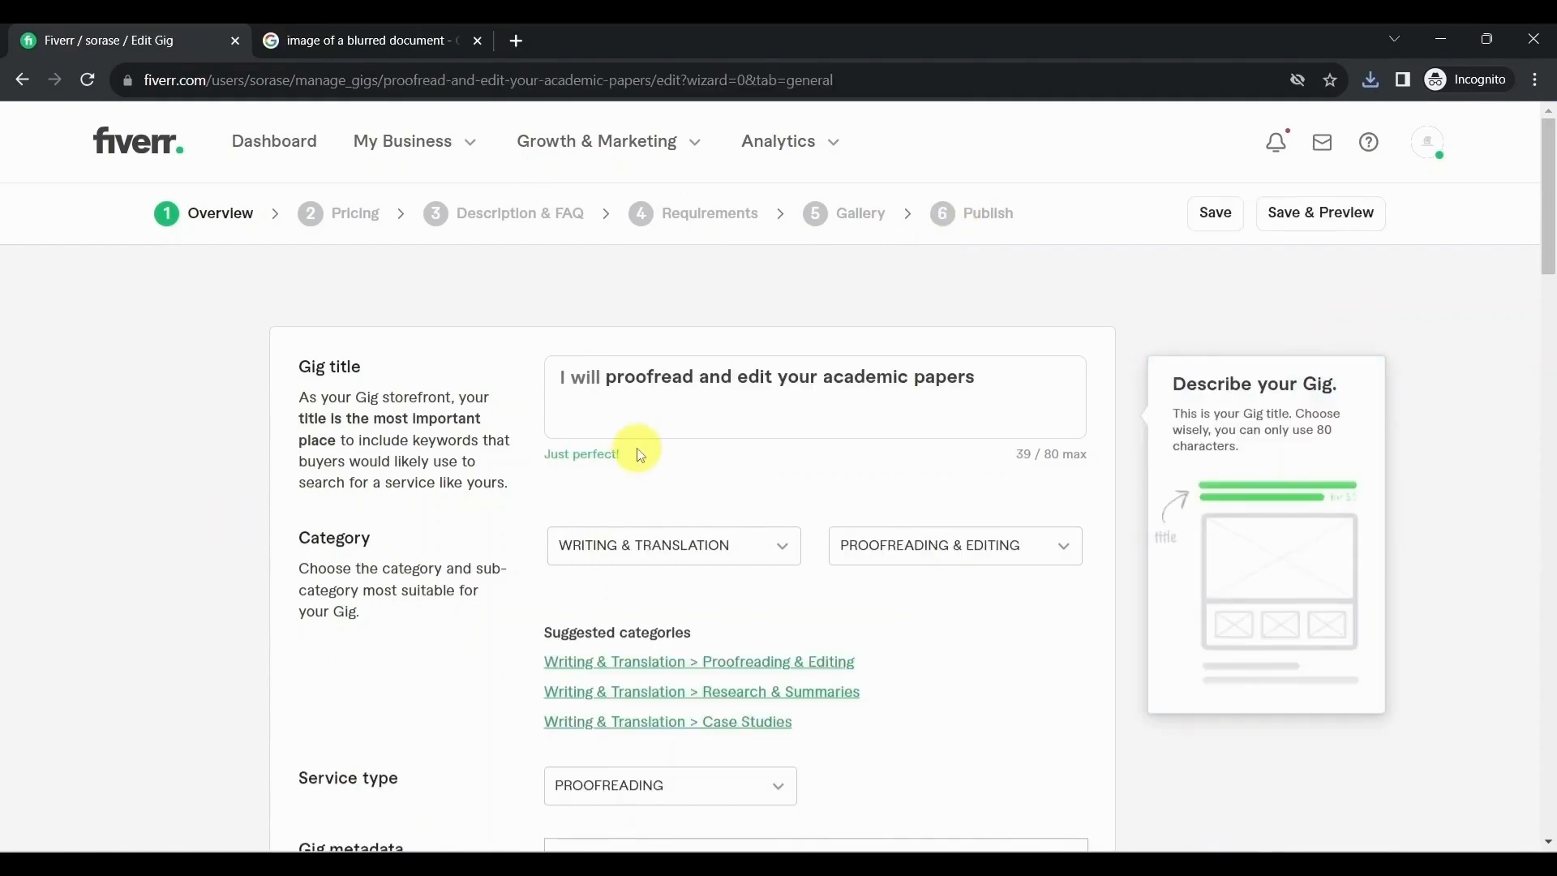
# Review the gig's title, category, service type, language and search tags, and save the overview to continue to pricing.
pyautogui.scroll(-2, 639, 454)
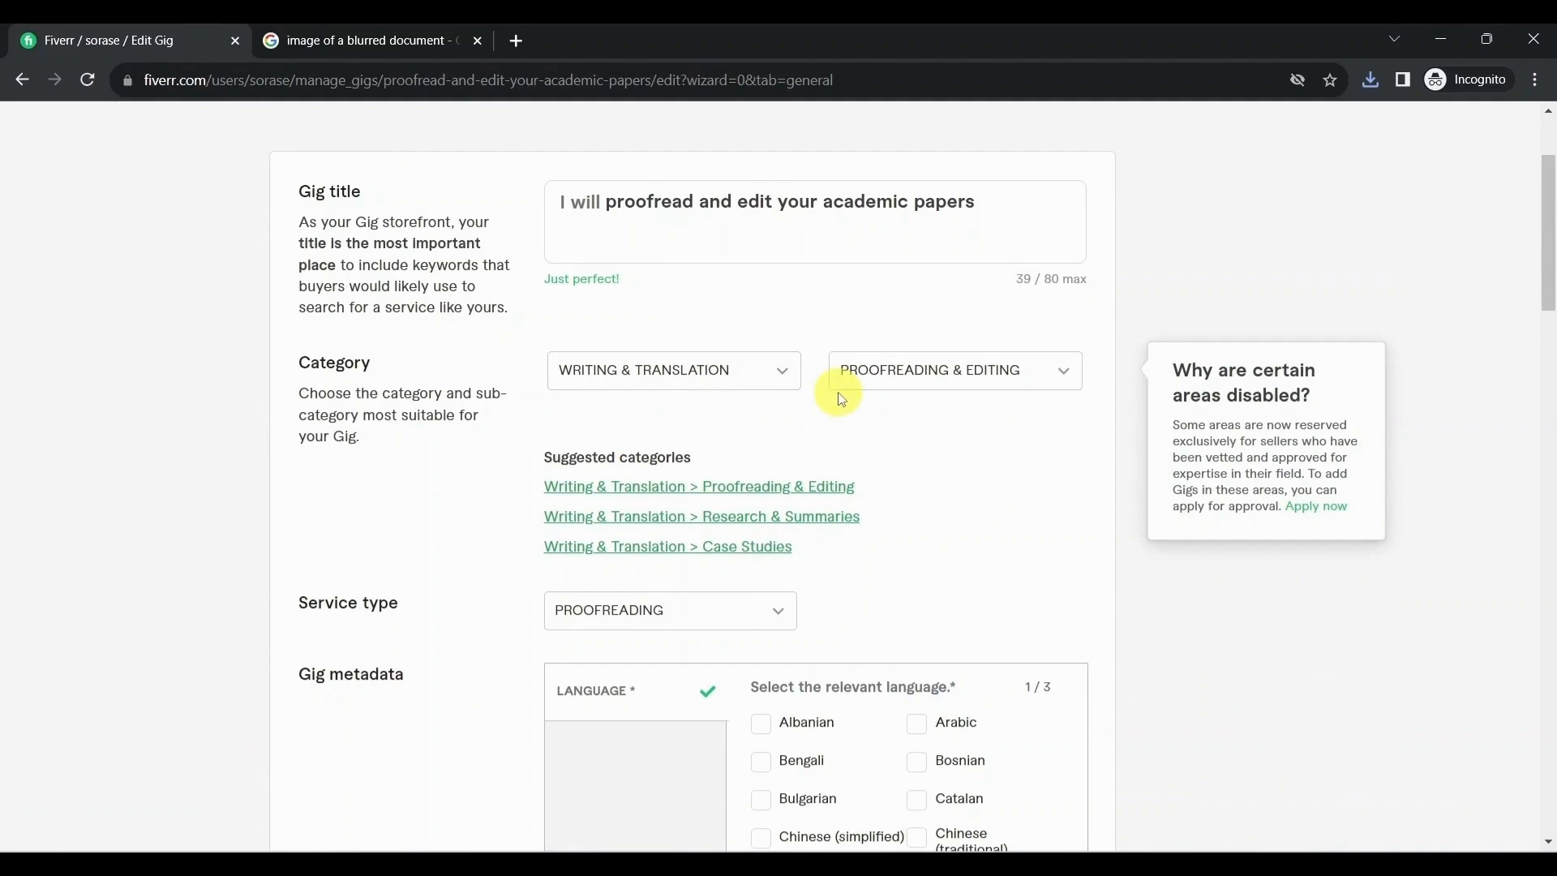
pyautogui.scroll(-2, 665, 401)
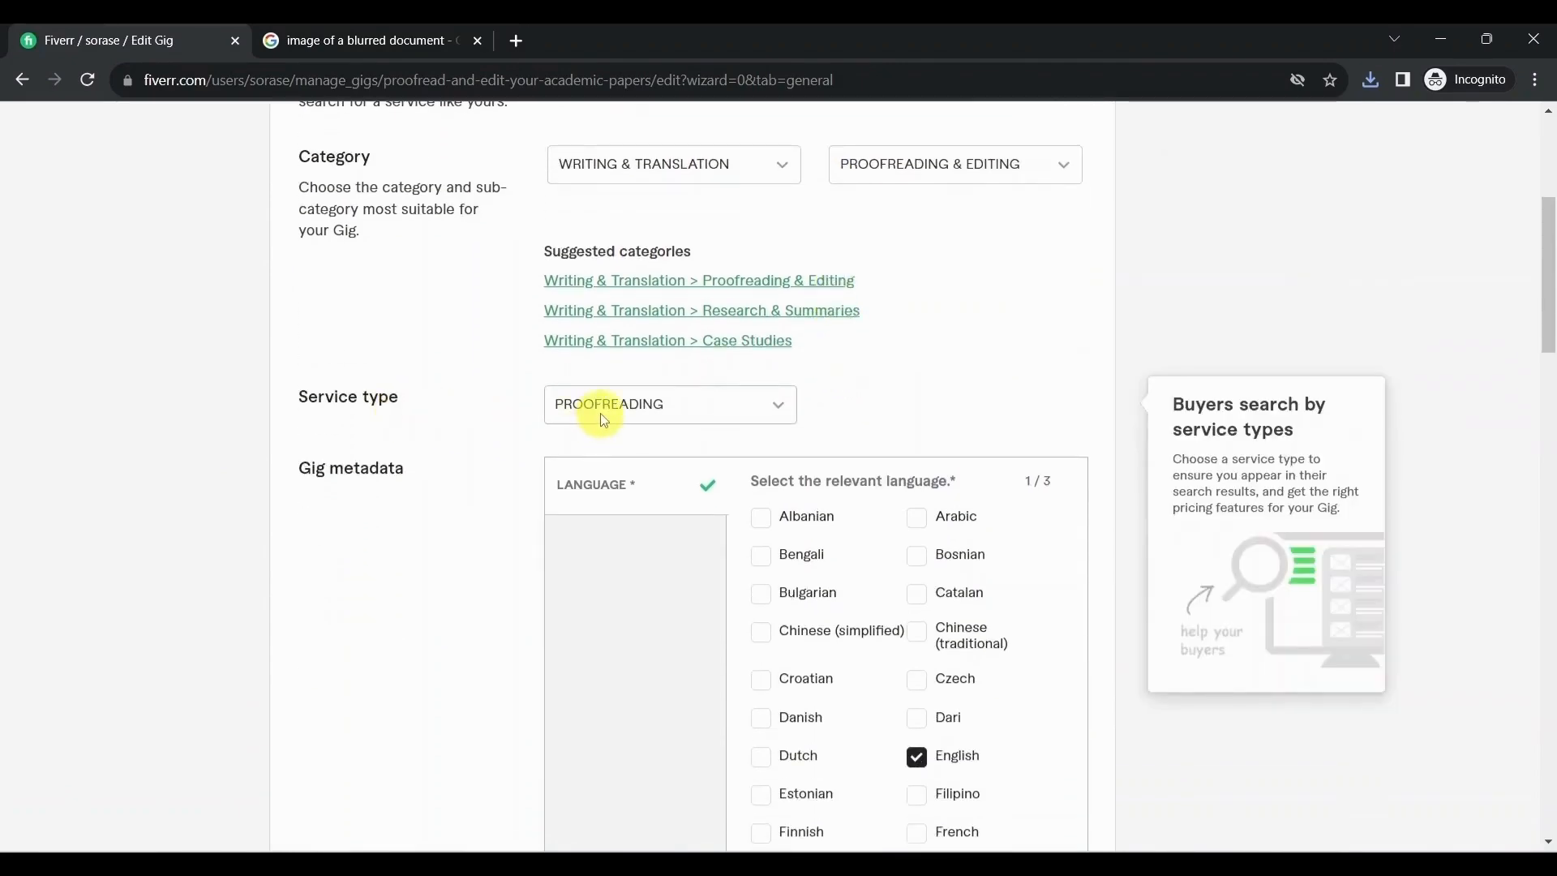
pyautogui.scroll(-3, 604, 420)
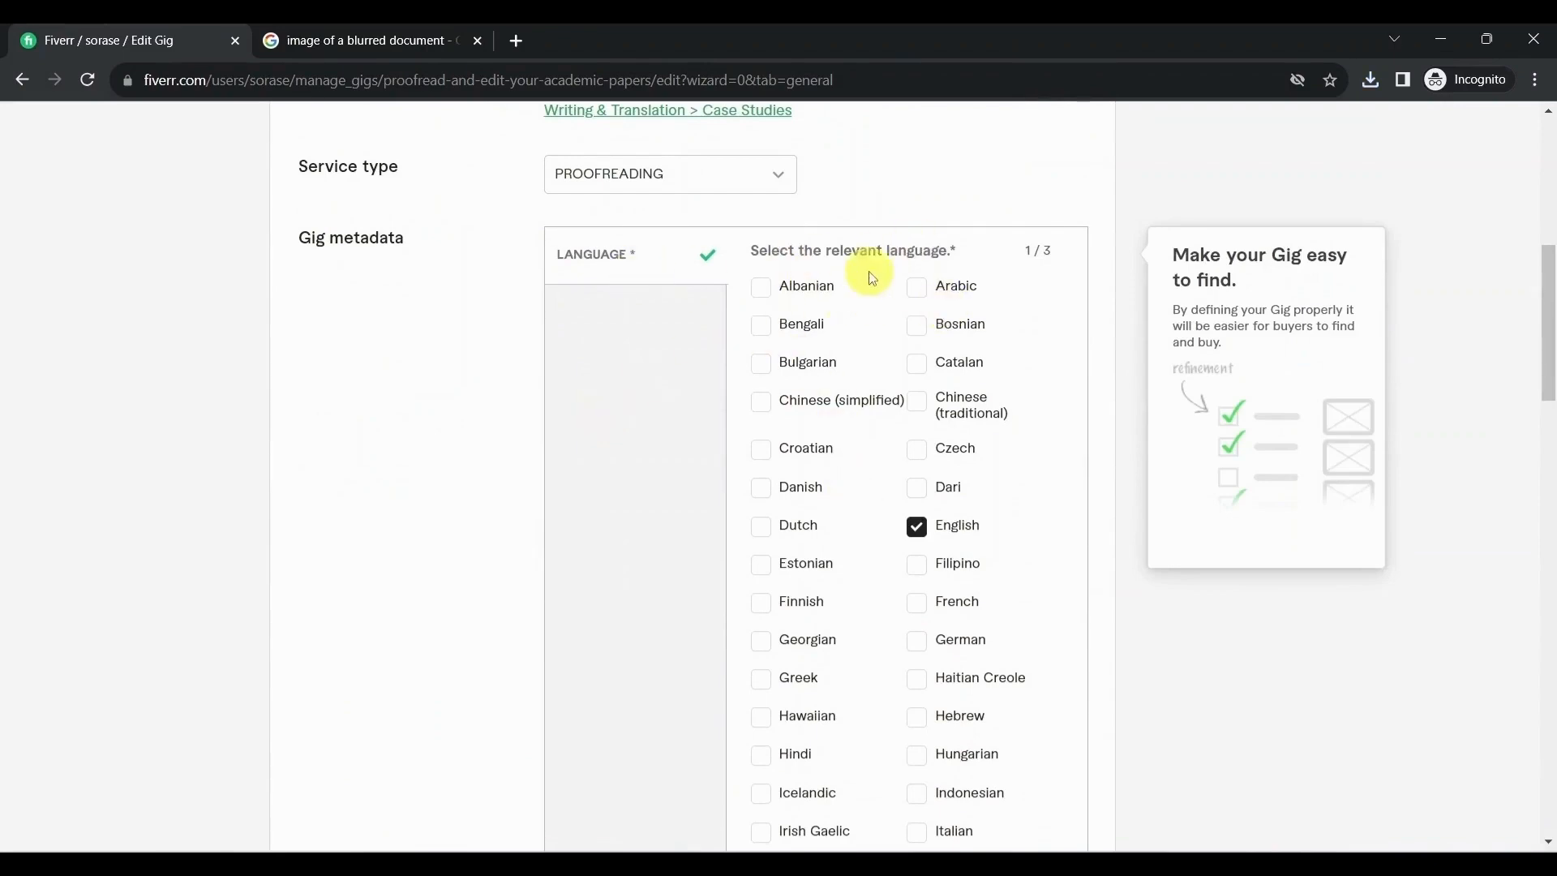
pyautogui.scroll(-3, 966, 519)
pyautogui.scroll(4, 970, 523)
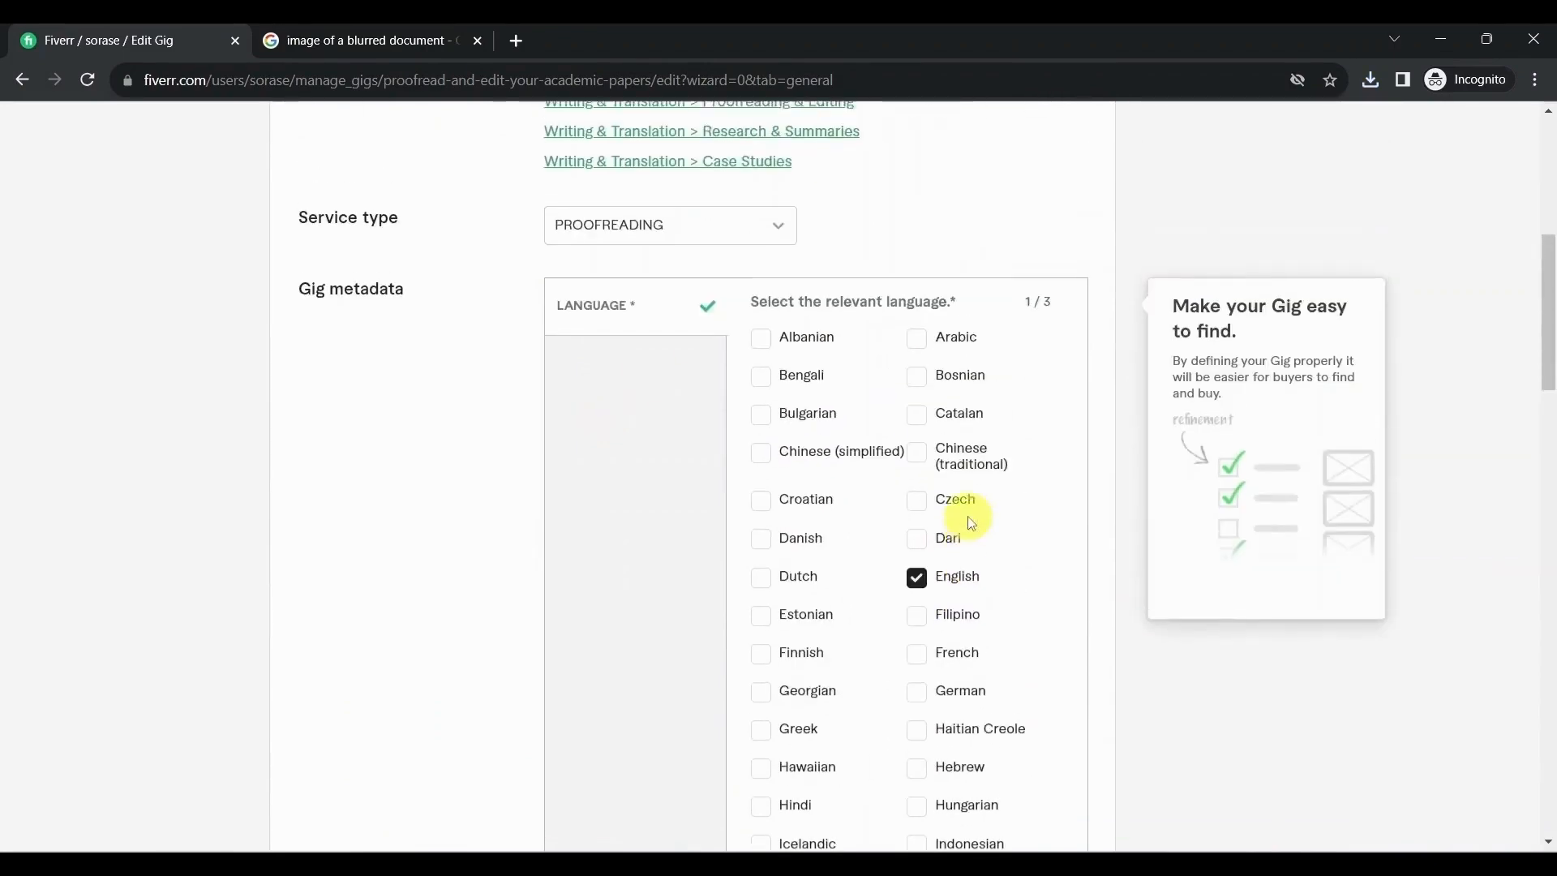
pyautogui.scroll(-13, 1005, 357)
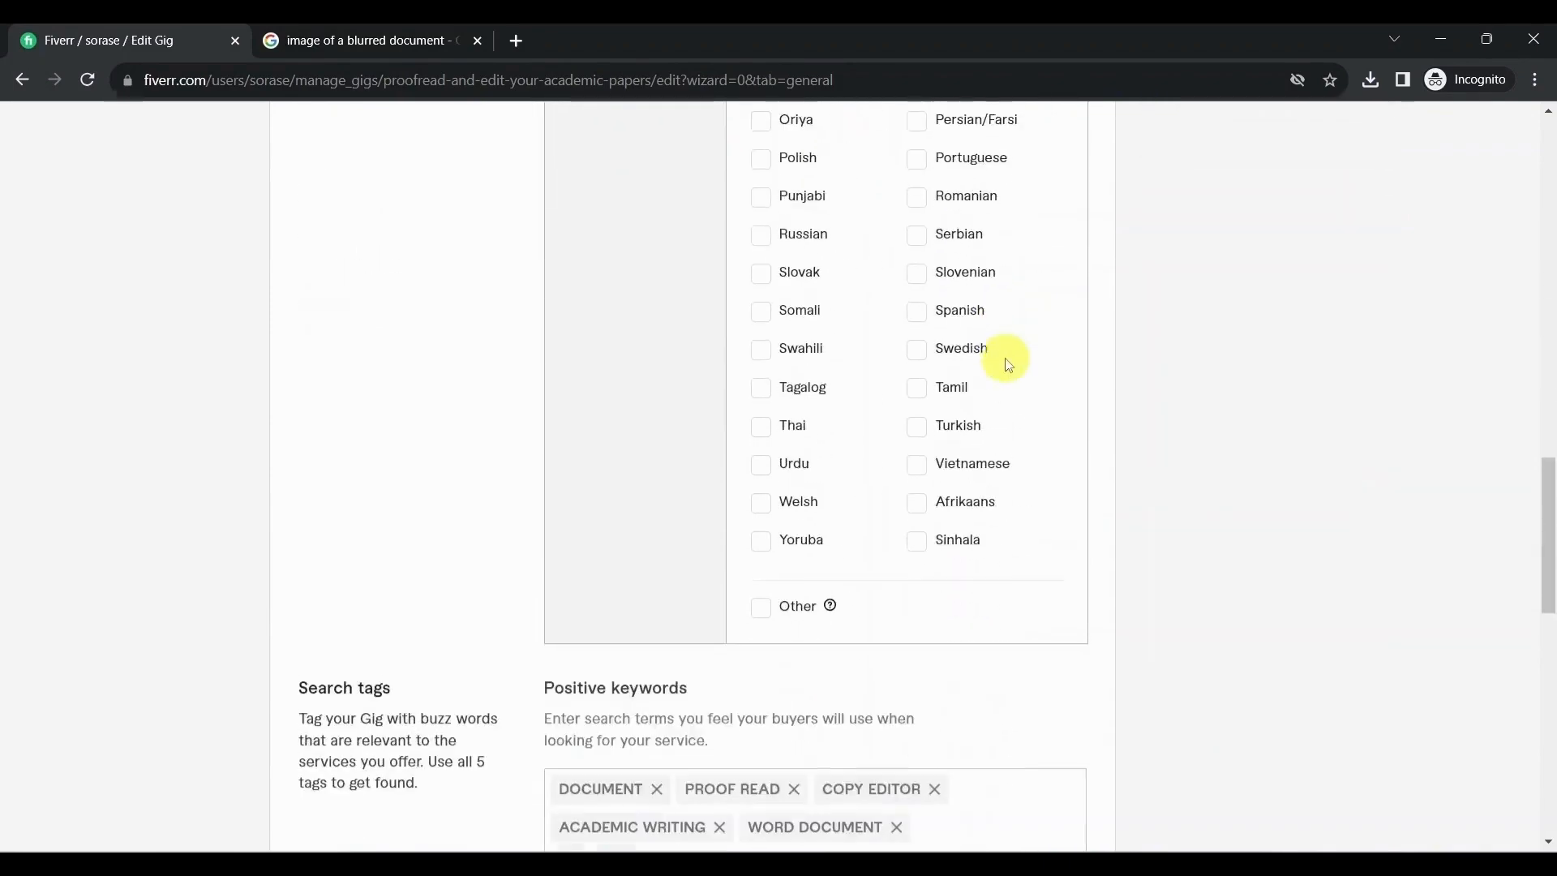
pyautogui.scroll(-3, 1004, 357)
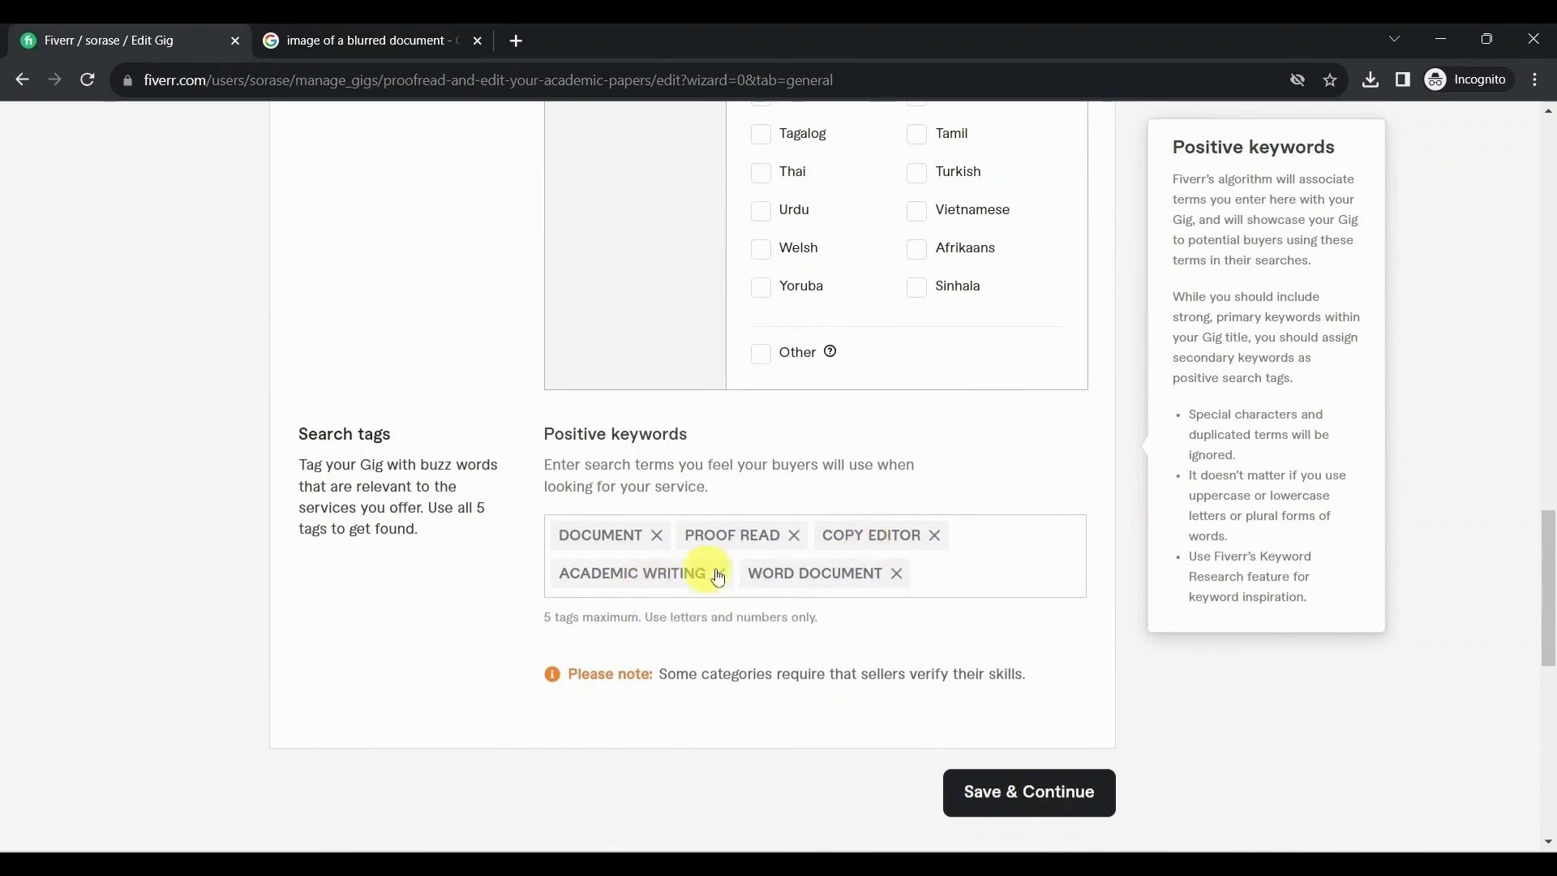
pyautogui.click(963, 785)
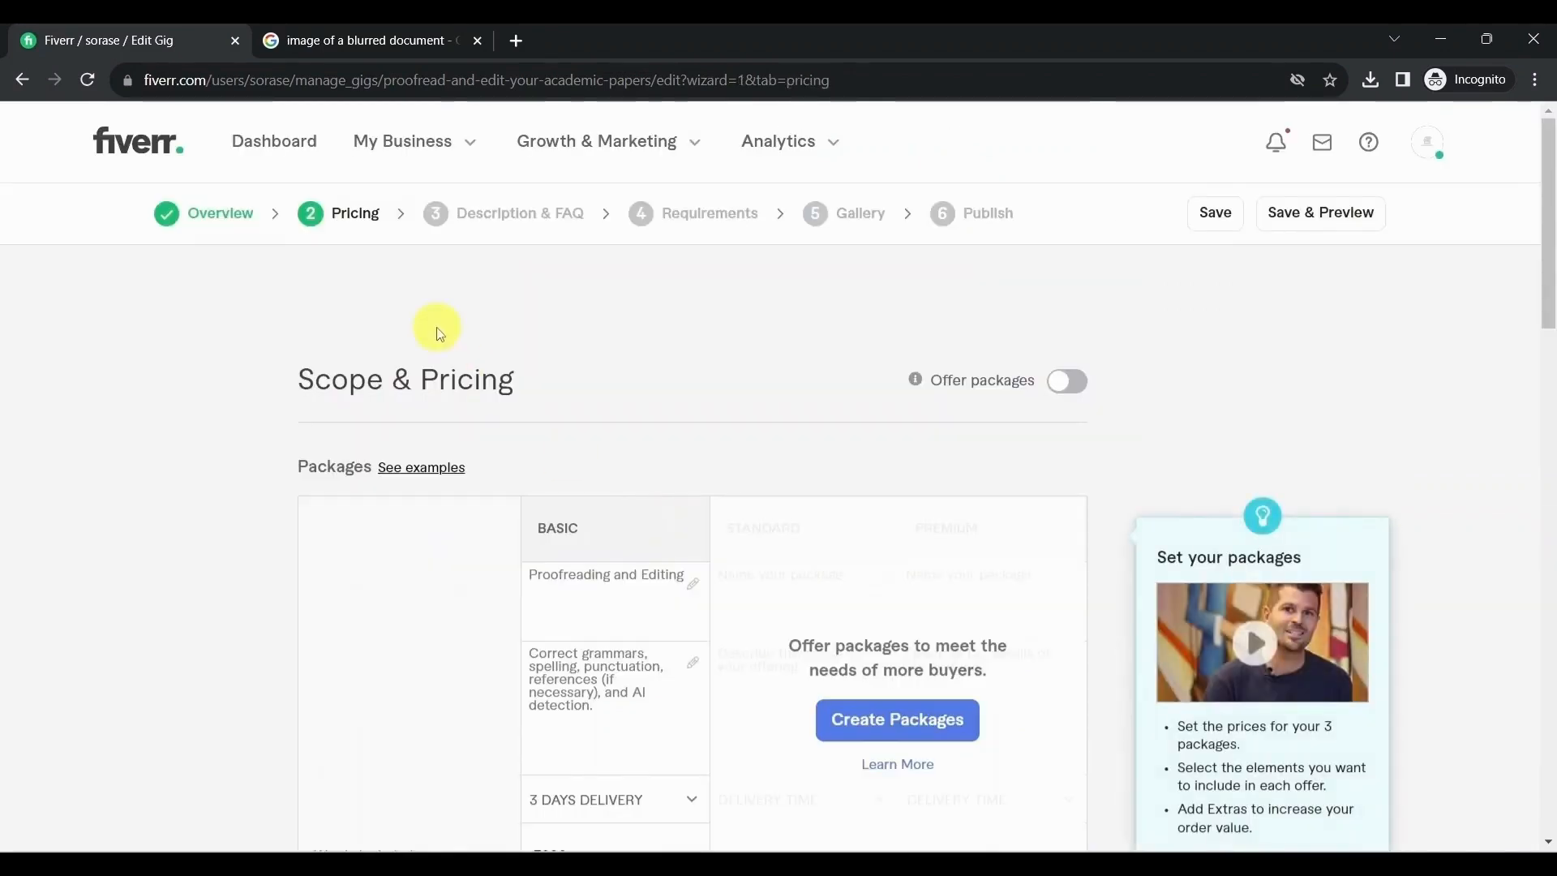
# Examine the Basic package's title, description, delivery time, word count, included services, revisions and price.
pyautogui.scroll(-2, 436, 327)
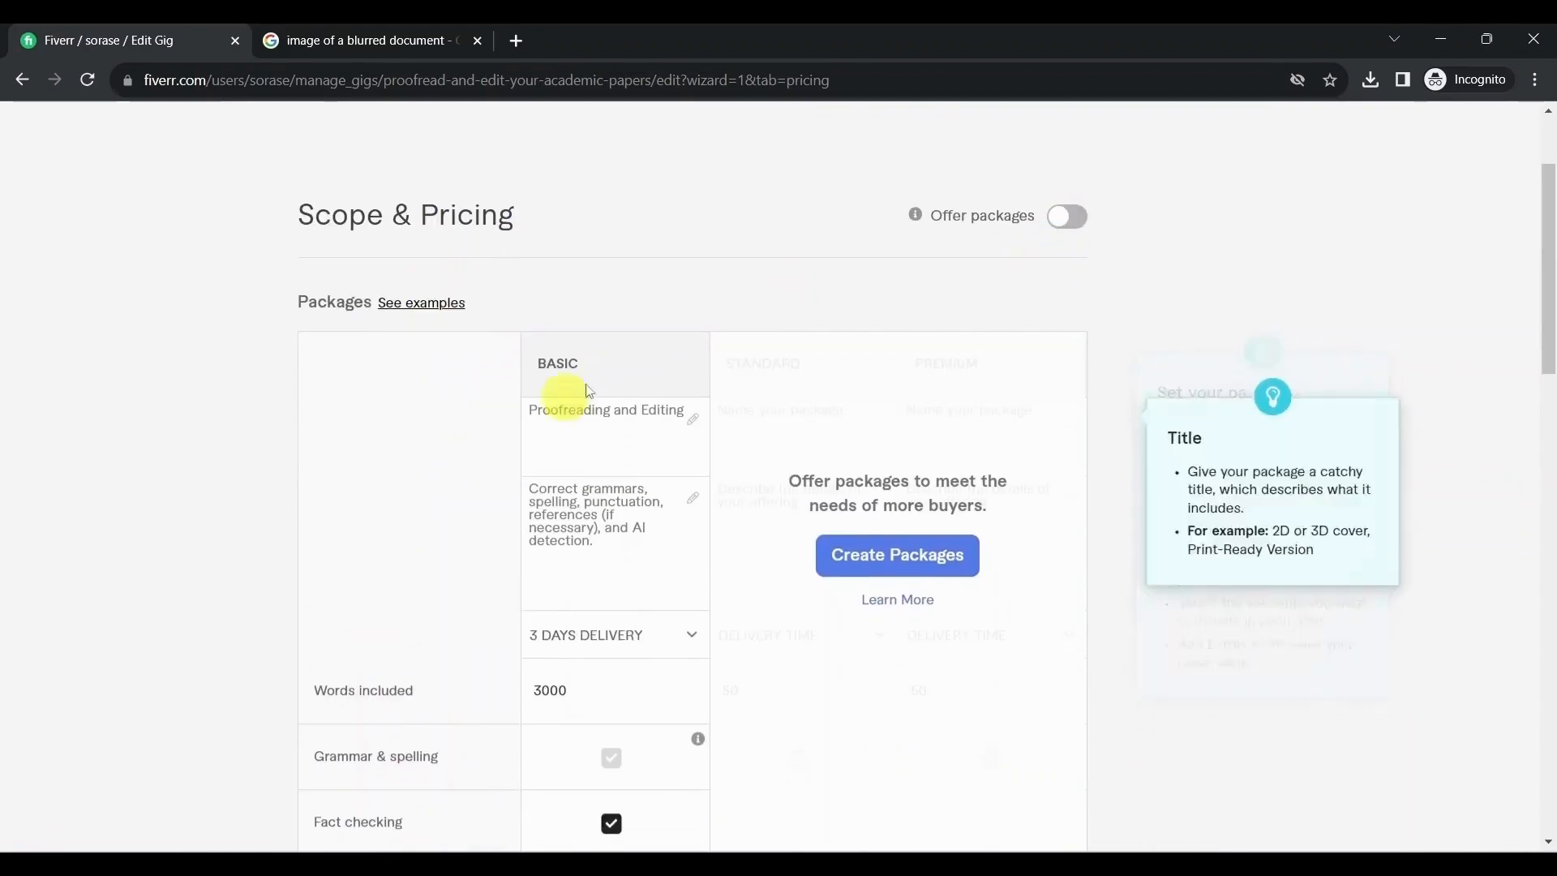
pyautogui.scroll(-1, 568, 373)
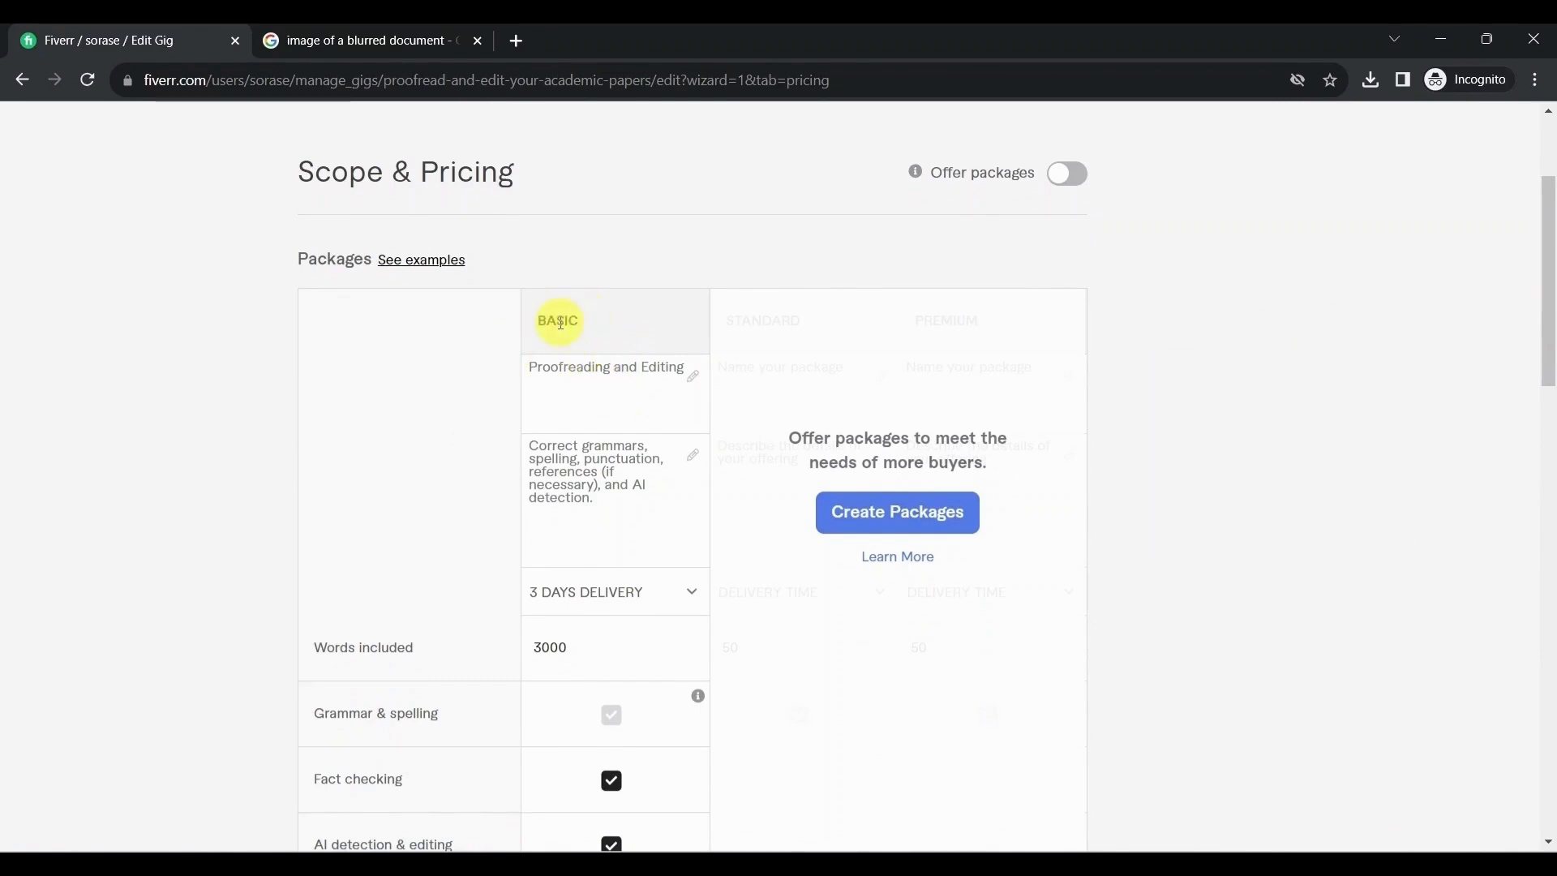
pyautogui.moveTo(563, 373)
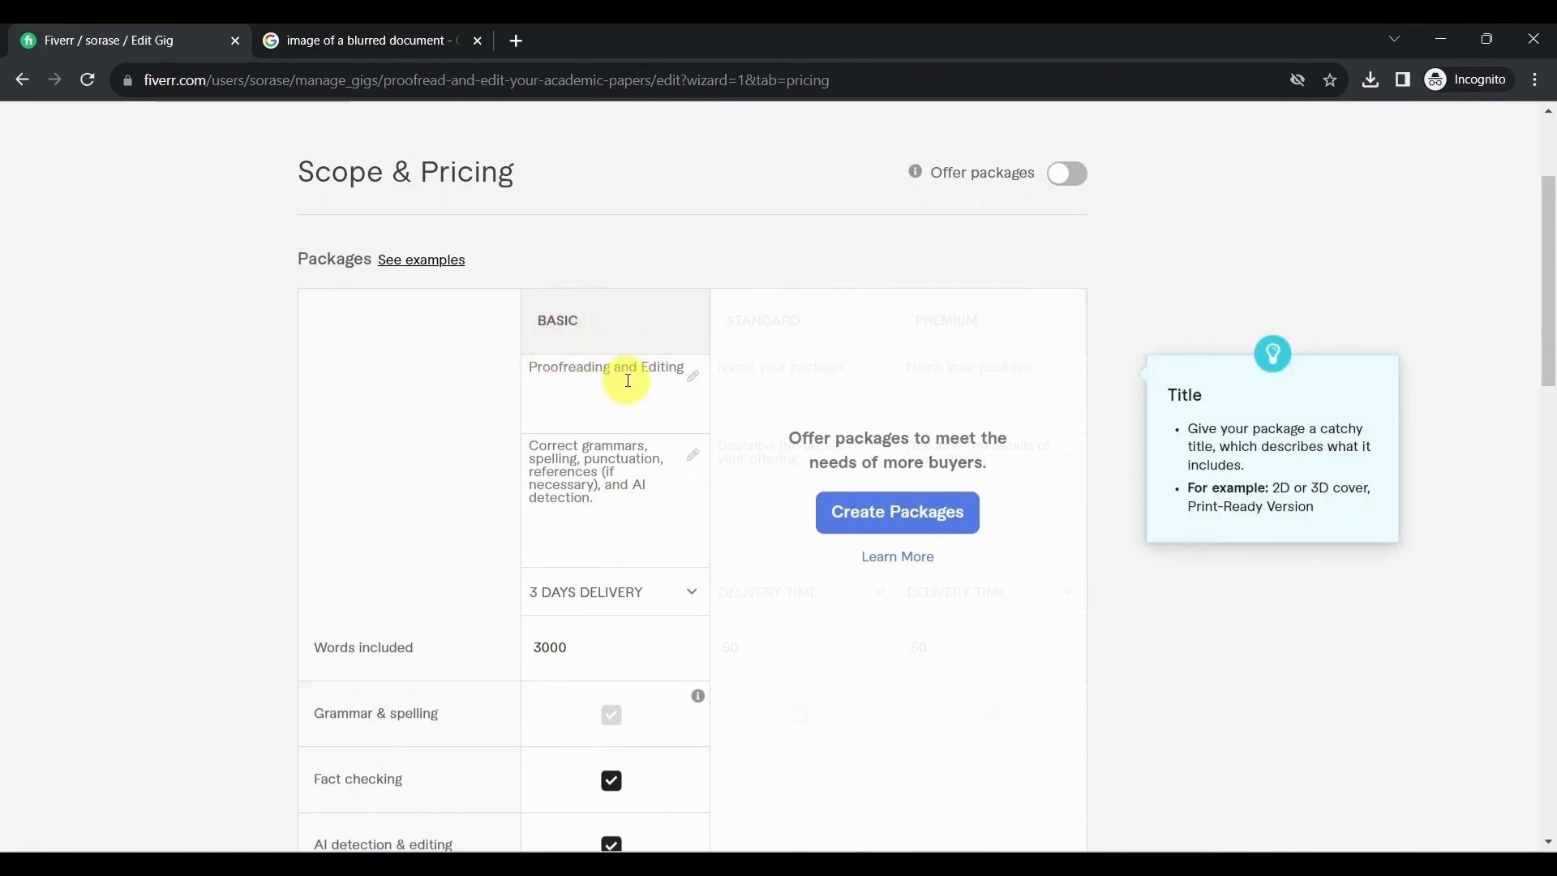
pyautogui.scroll(-2, 616, 373)
pyautogui.moveTo(622, 397)
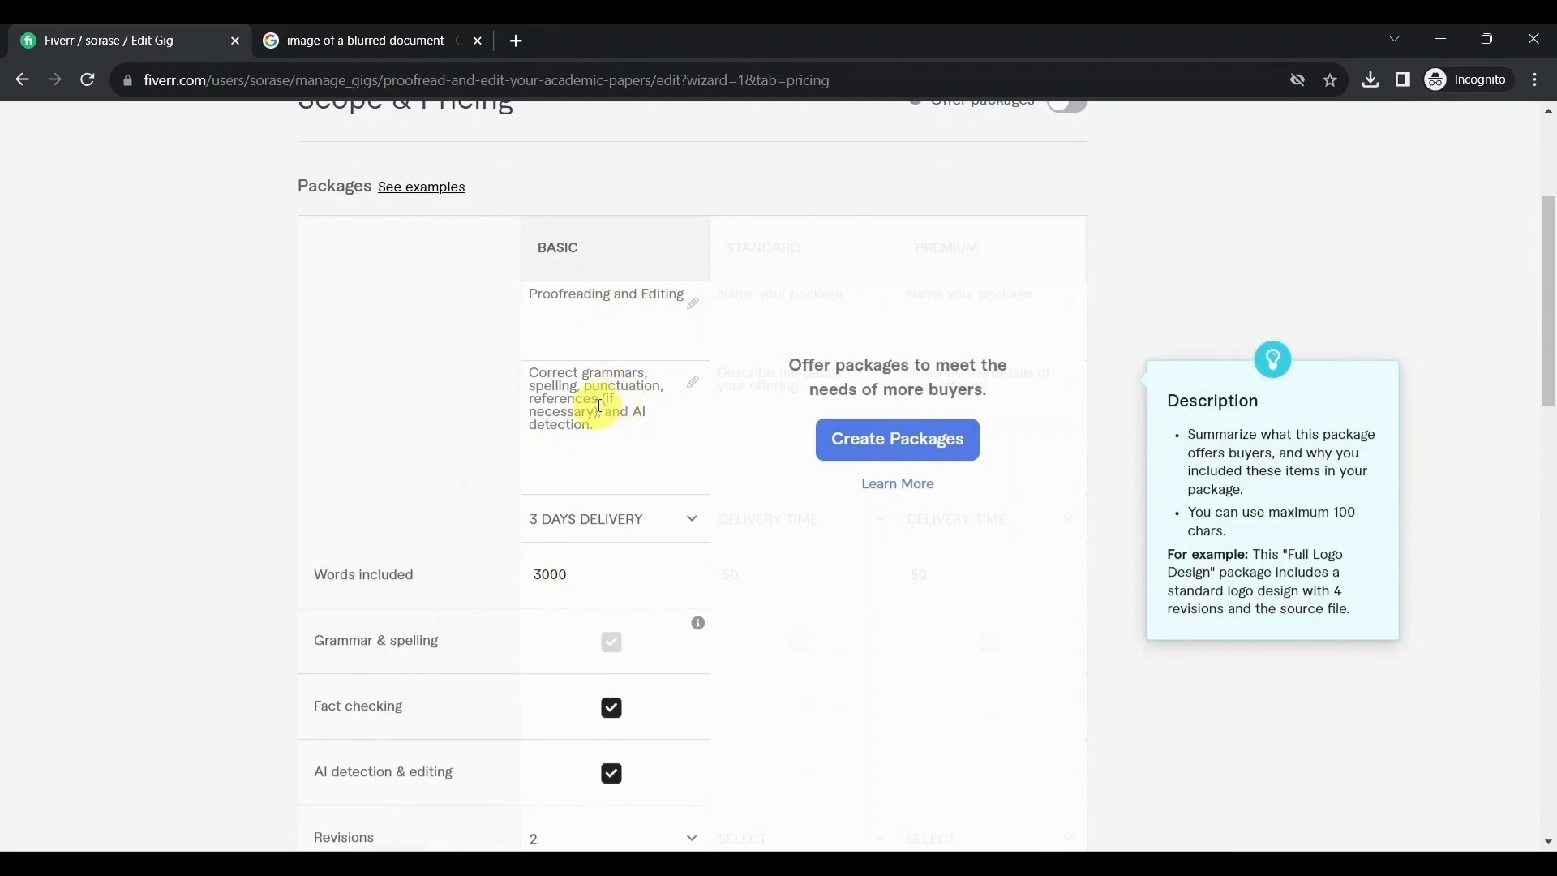
pyautogui.scroll(-1, 598, 406)
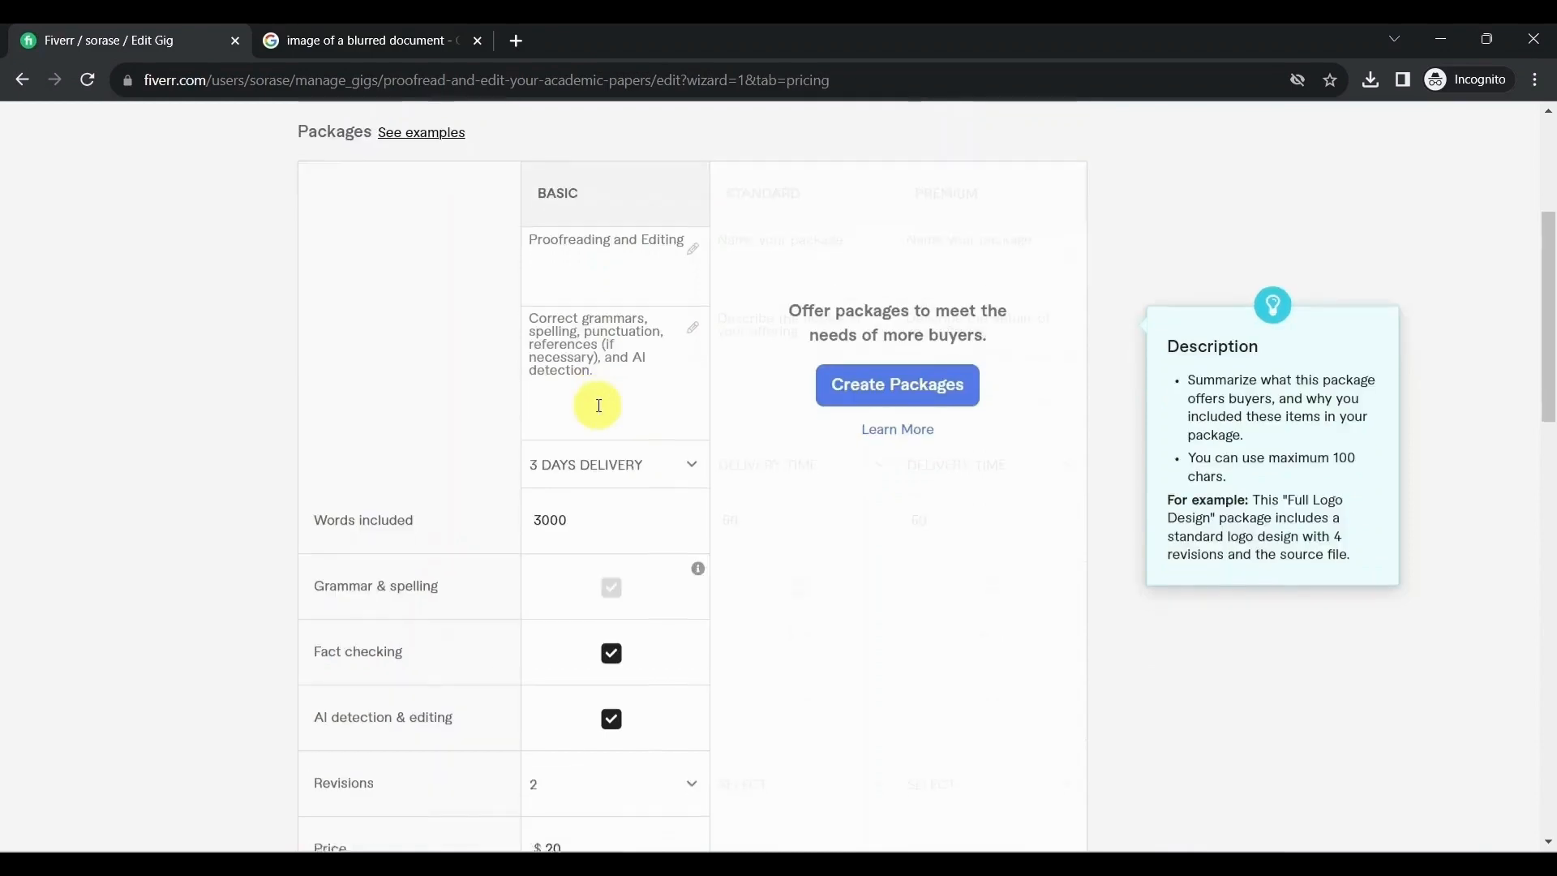
pyautogui.moveTo(636, 436)
pyautogui.scroll(2, 643, 430)
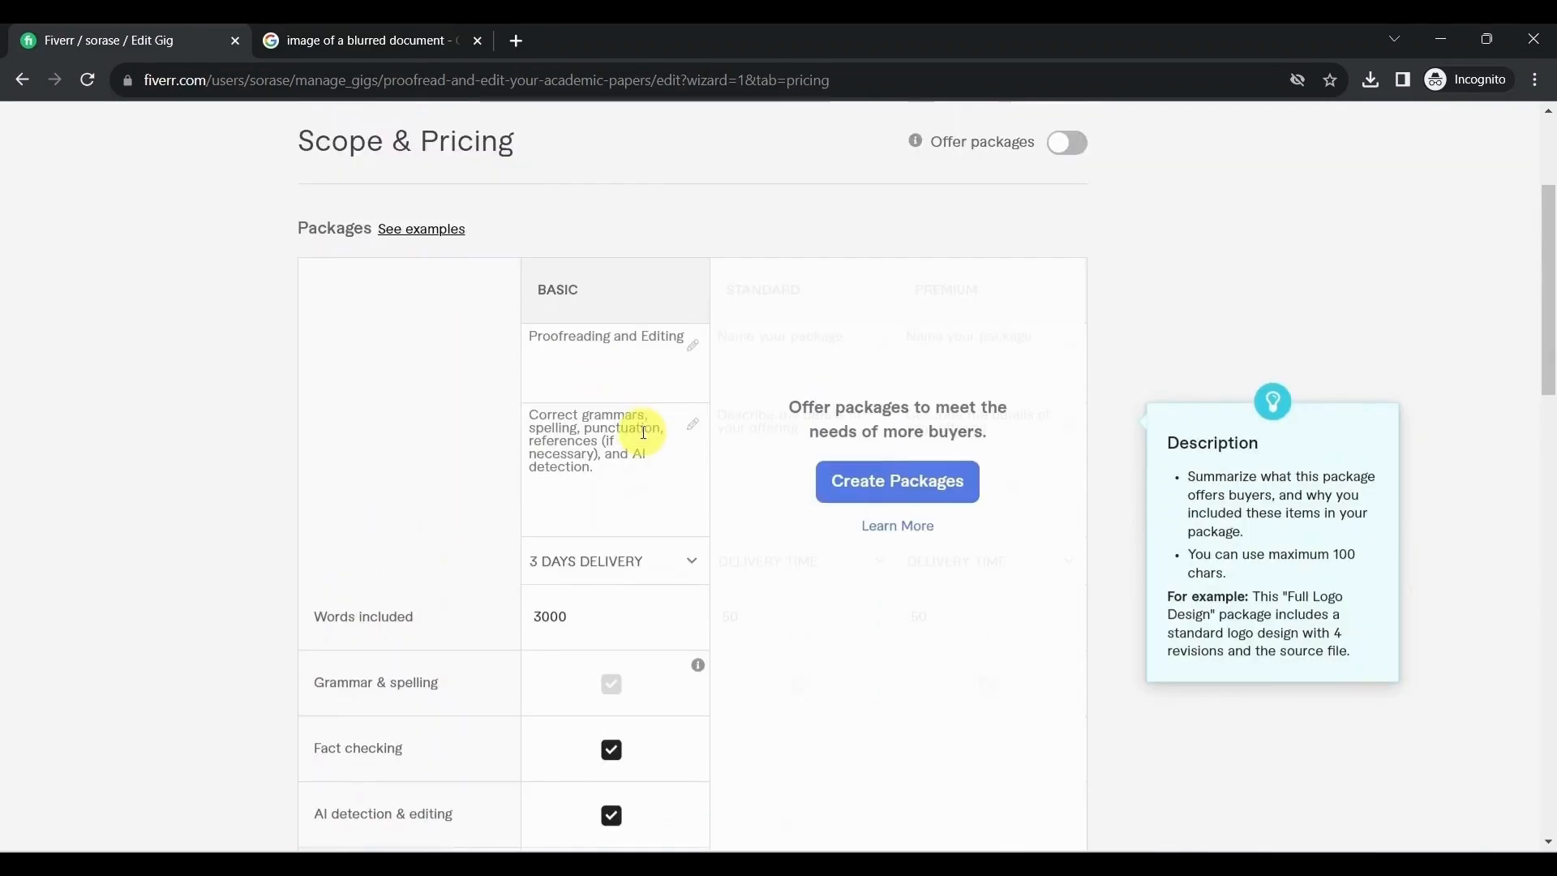
pyautogui.scroll(-1, 636, 479)
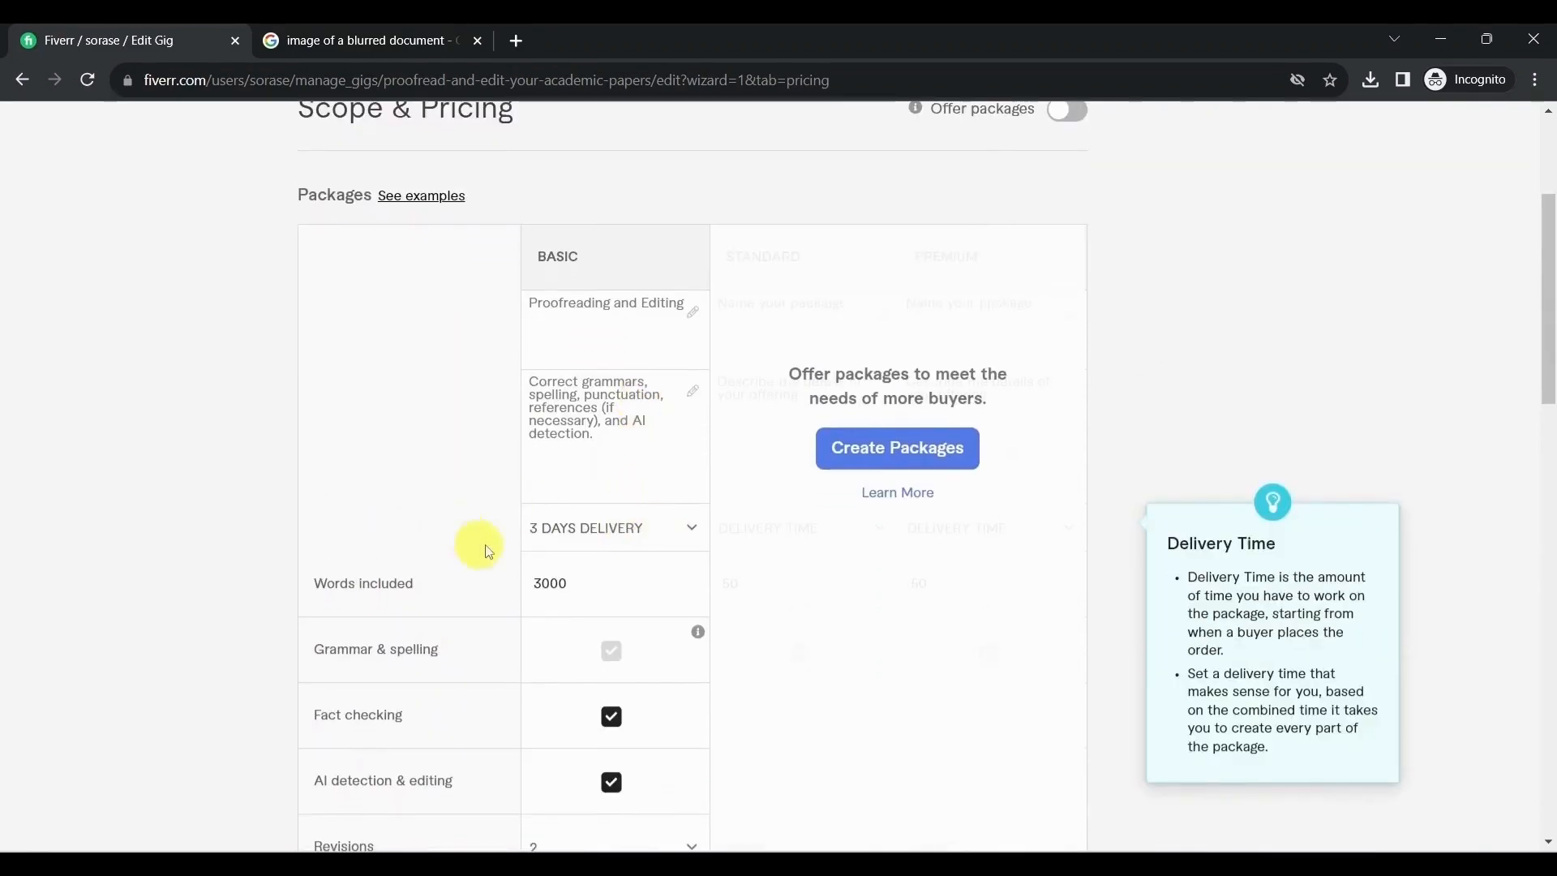
pyautogui.scroll(-1, 600, 531)
pyautogui.moveTo(598, 498)
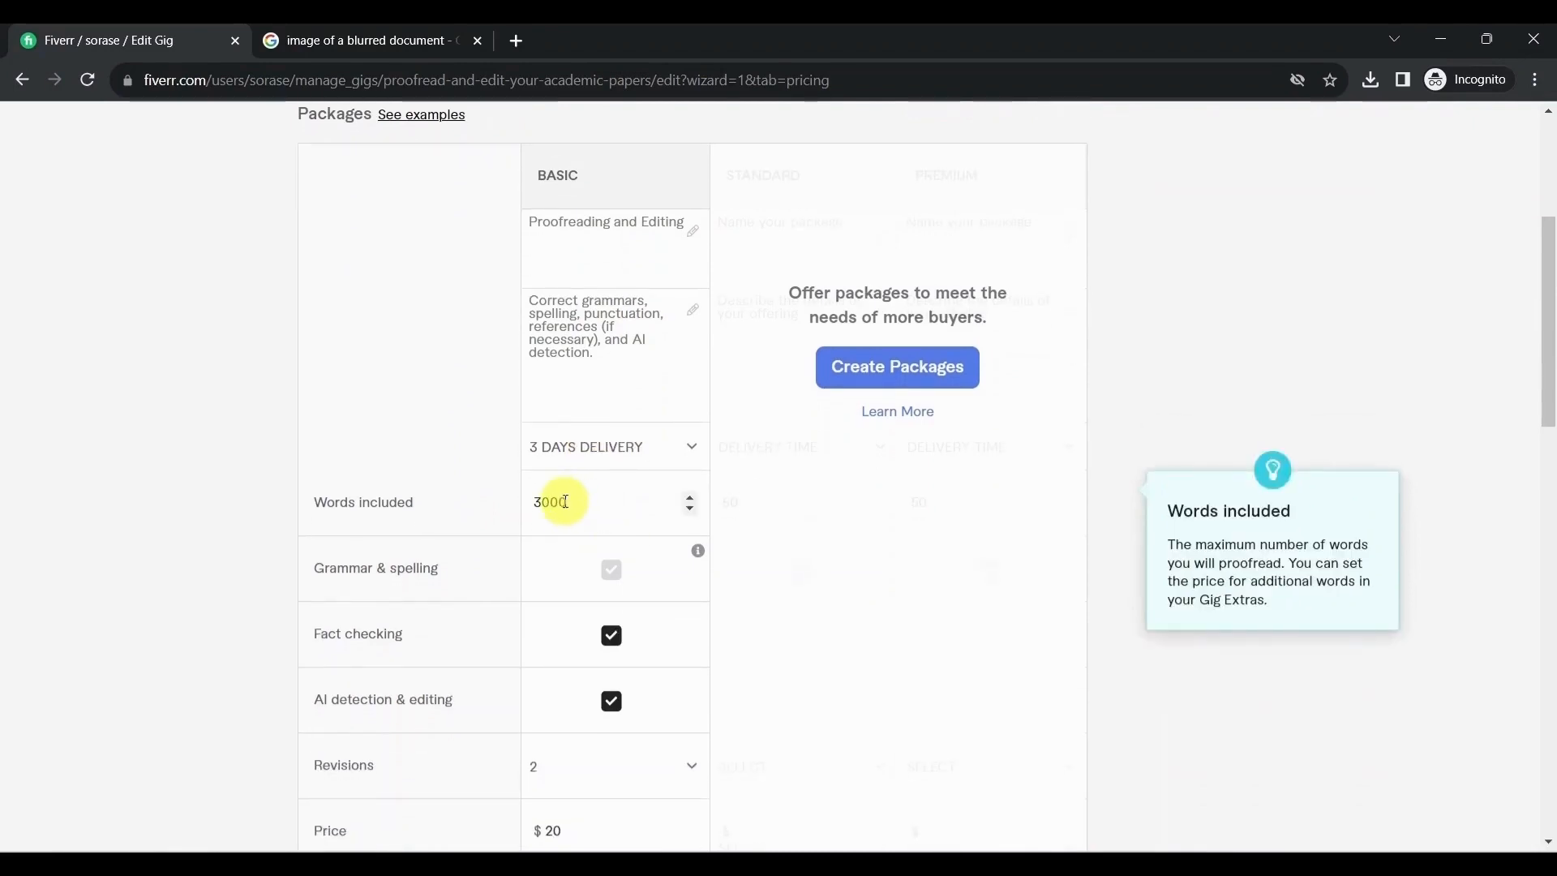
pyautogui.scroll(-1, 559, 503)
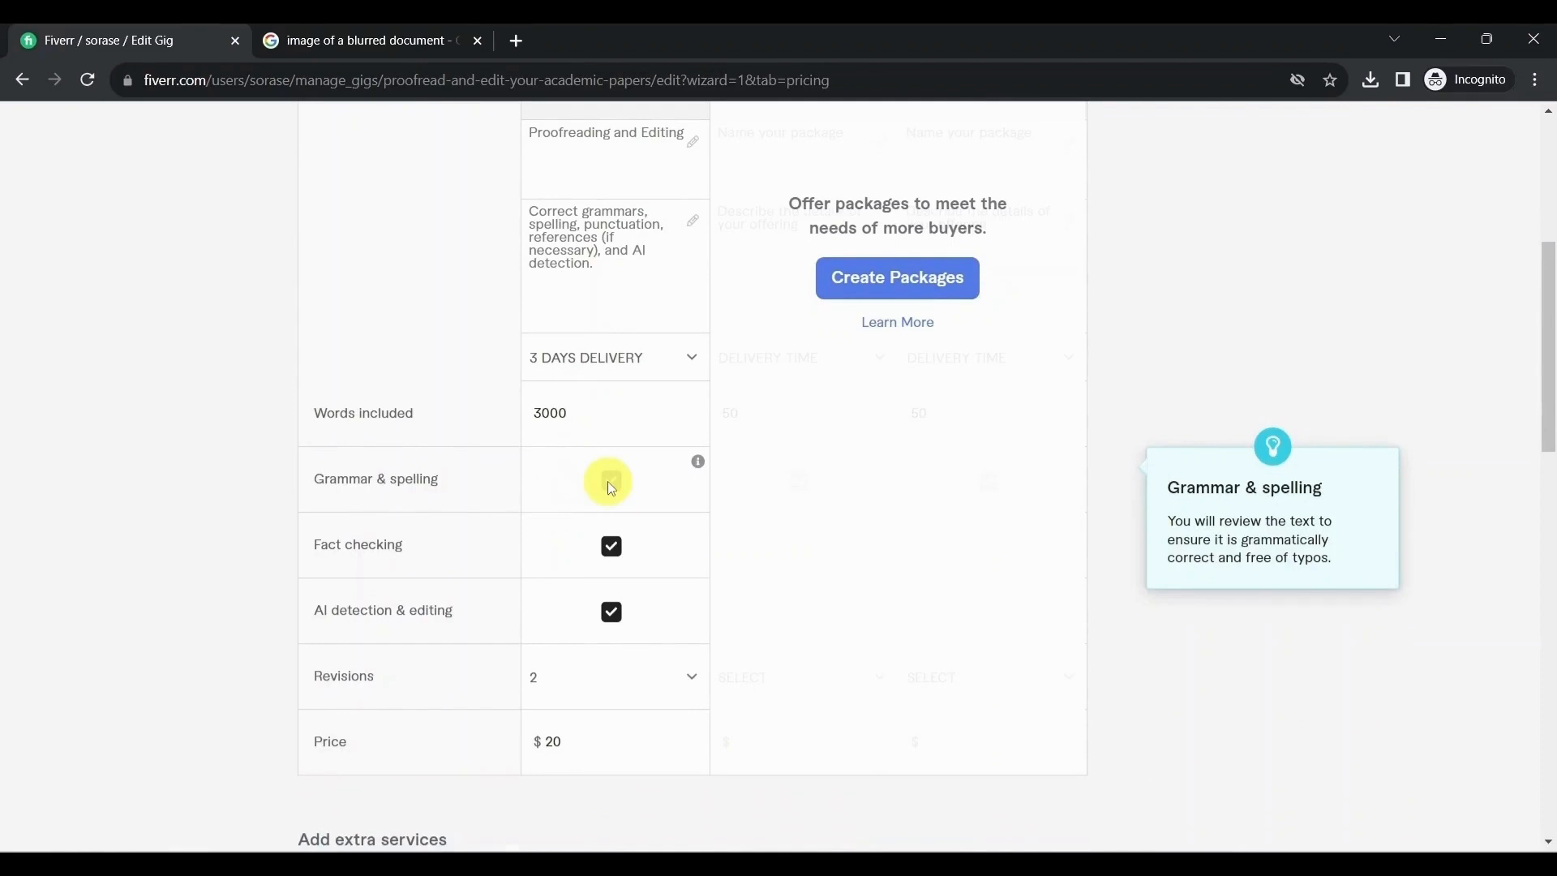
pyautogui.scroll(-1, 612, 488)
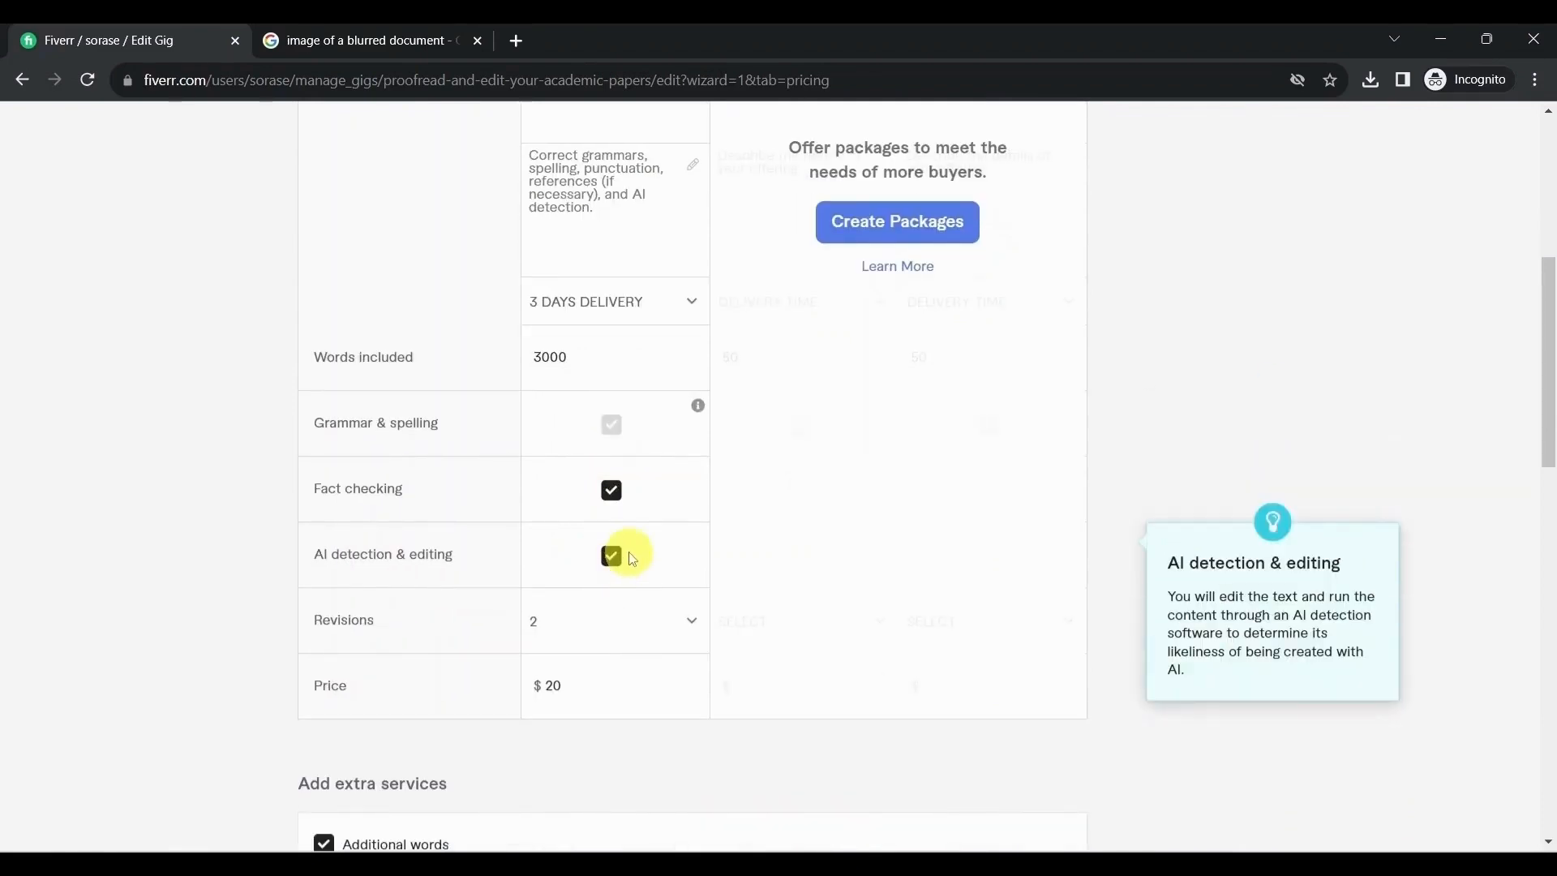
pyautogui.scroll(-1, 631, 560)
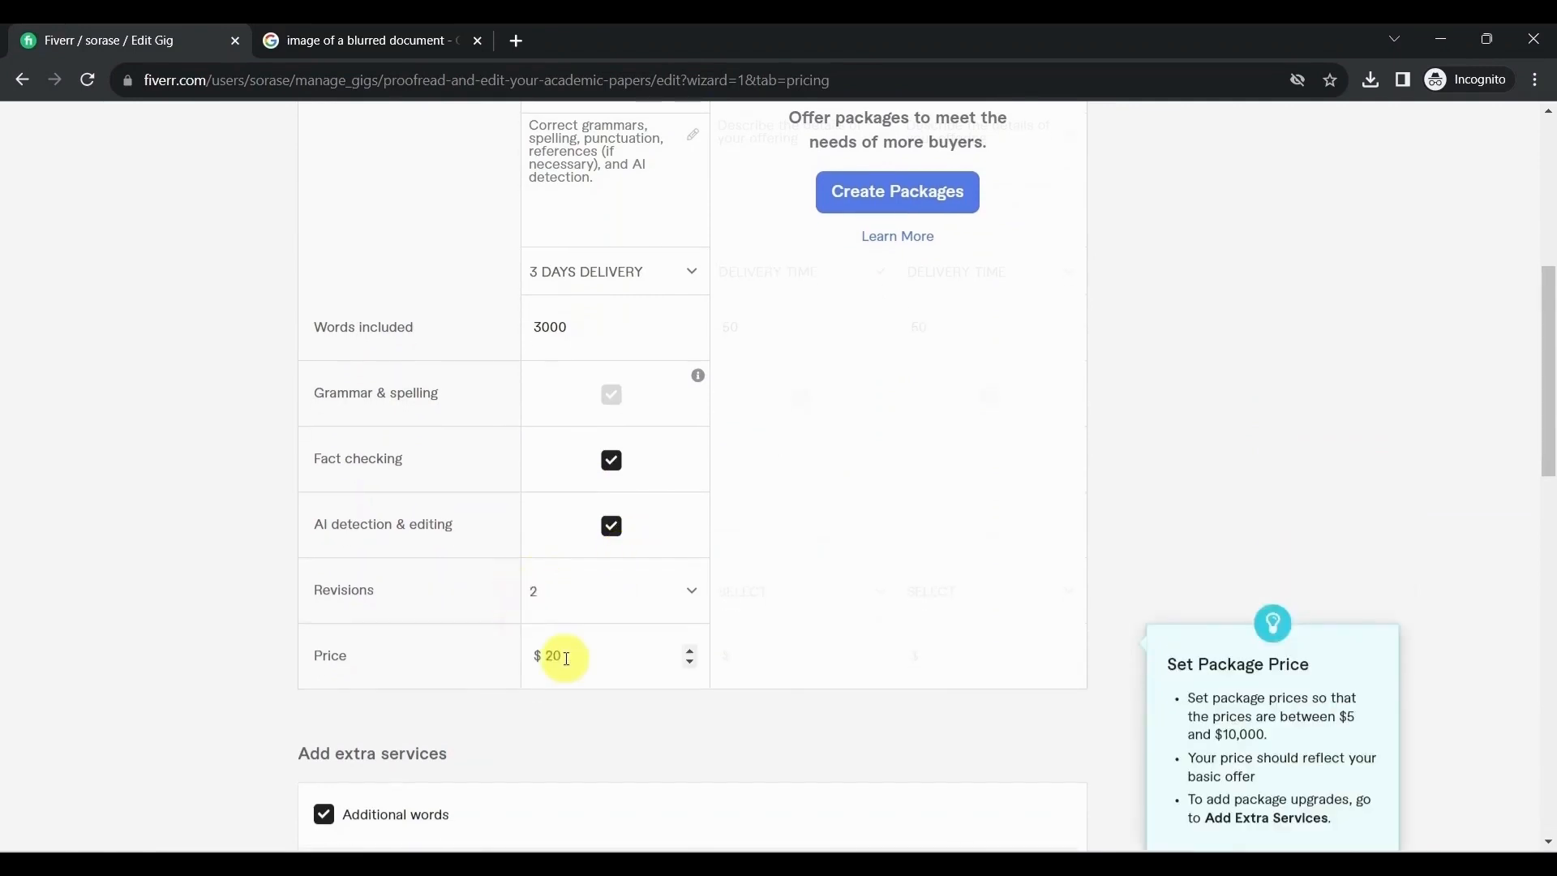
# Review the extra services for the gig and save the pricing to continue to the description and FAQ.
pyautogui.scroll(-4, 566, 658)
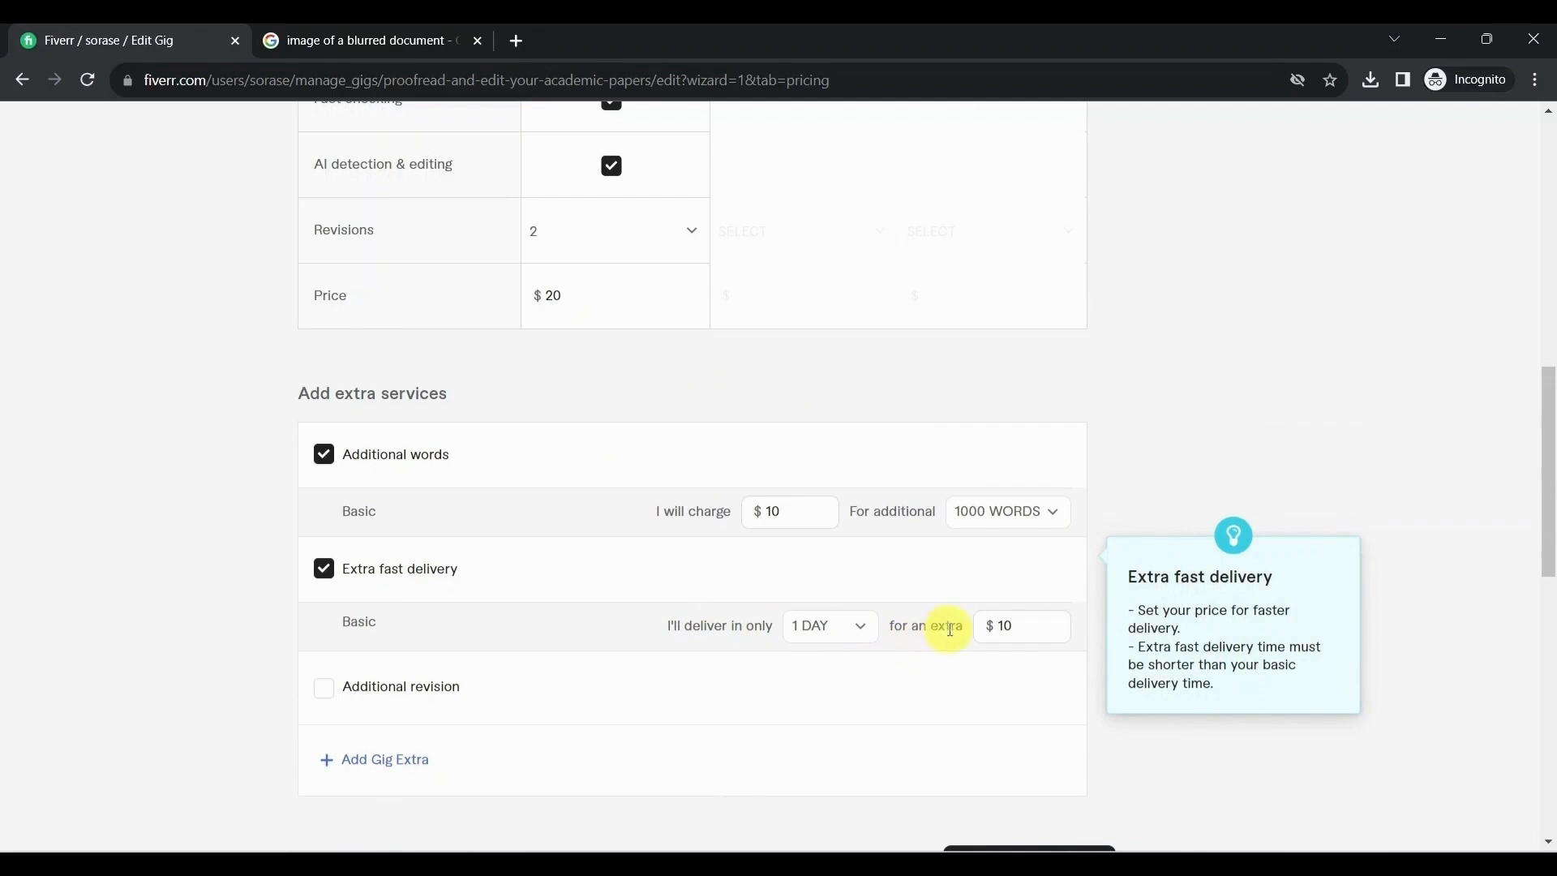
pyautogui.scroll(-2, 949, 631)
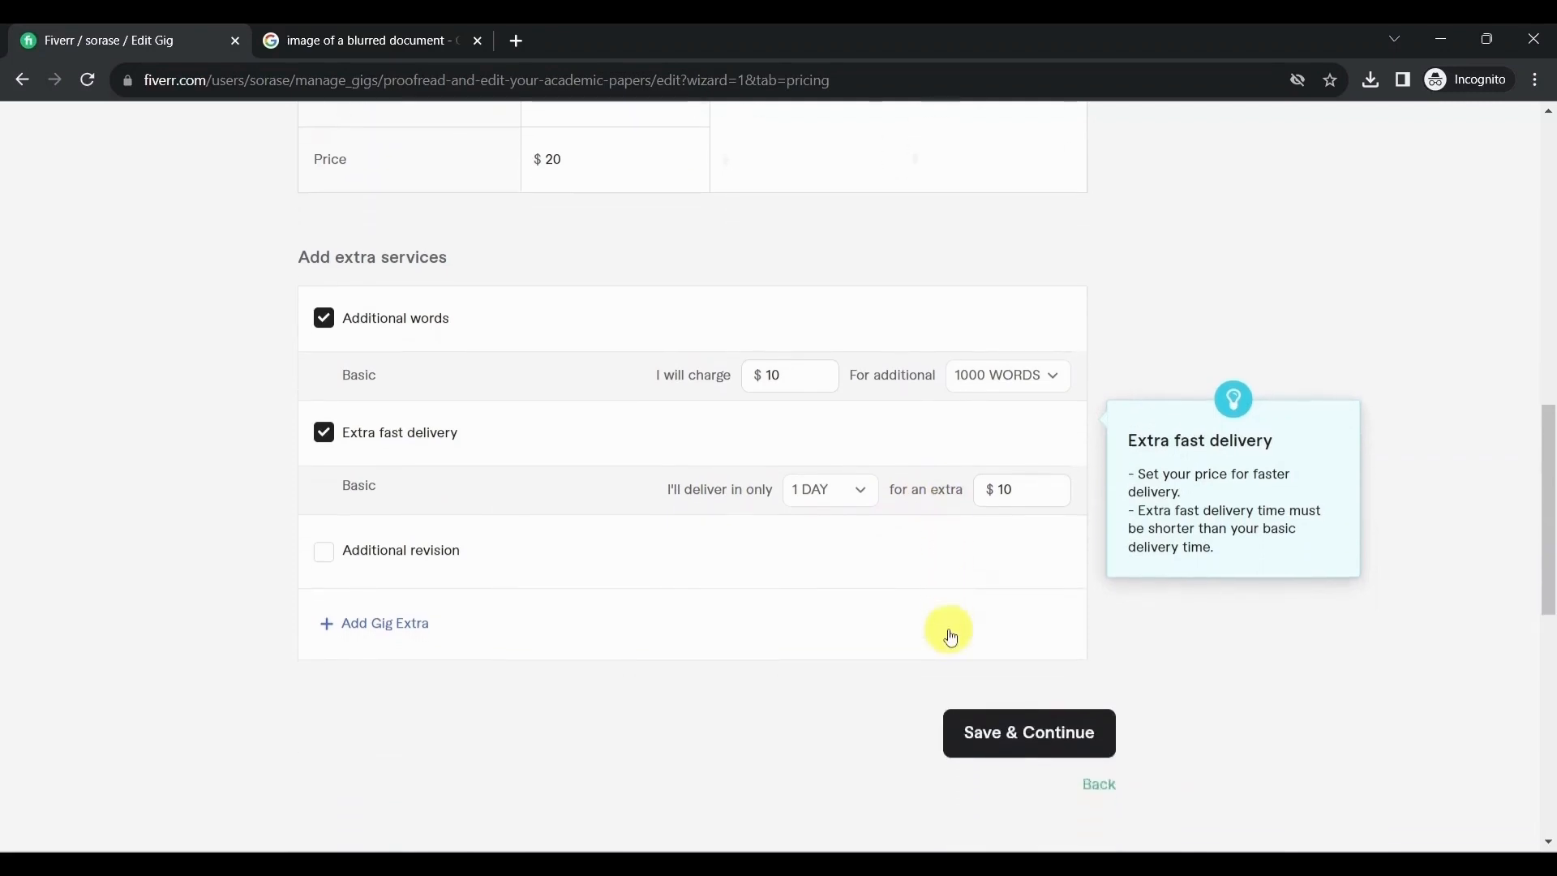
pyautogui.click(976, 728)
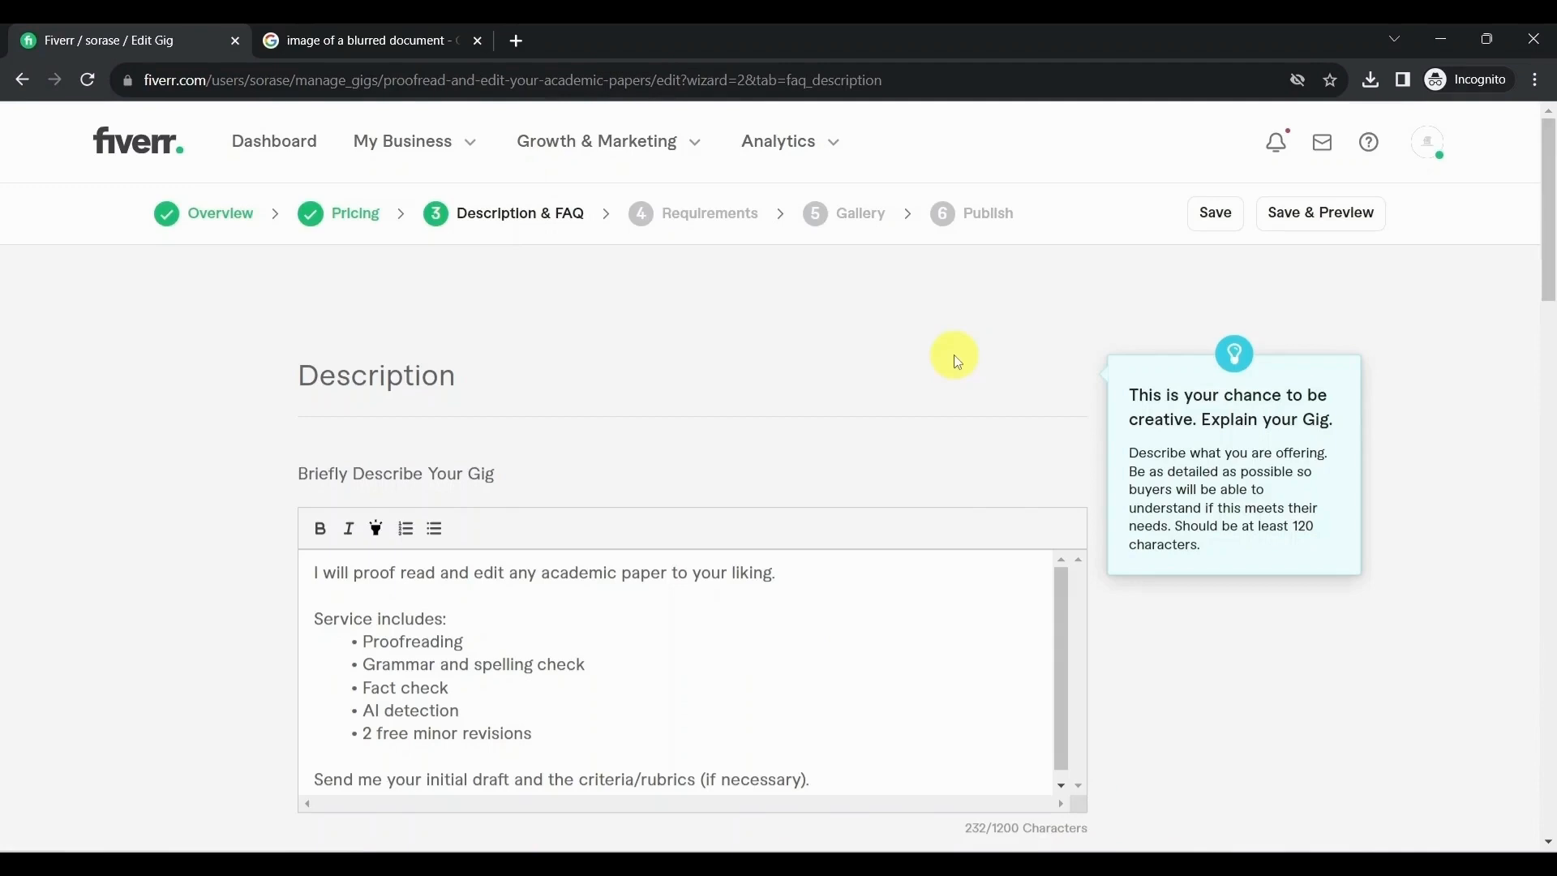
# Review the gig description and the answer to the FAQ about which language will be used.
pyautogui.scroll(-1, 1042, 420)
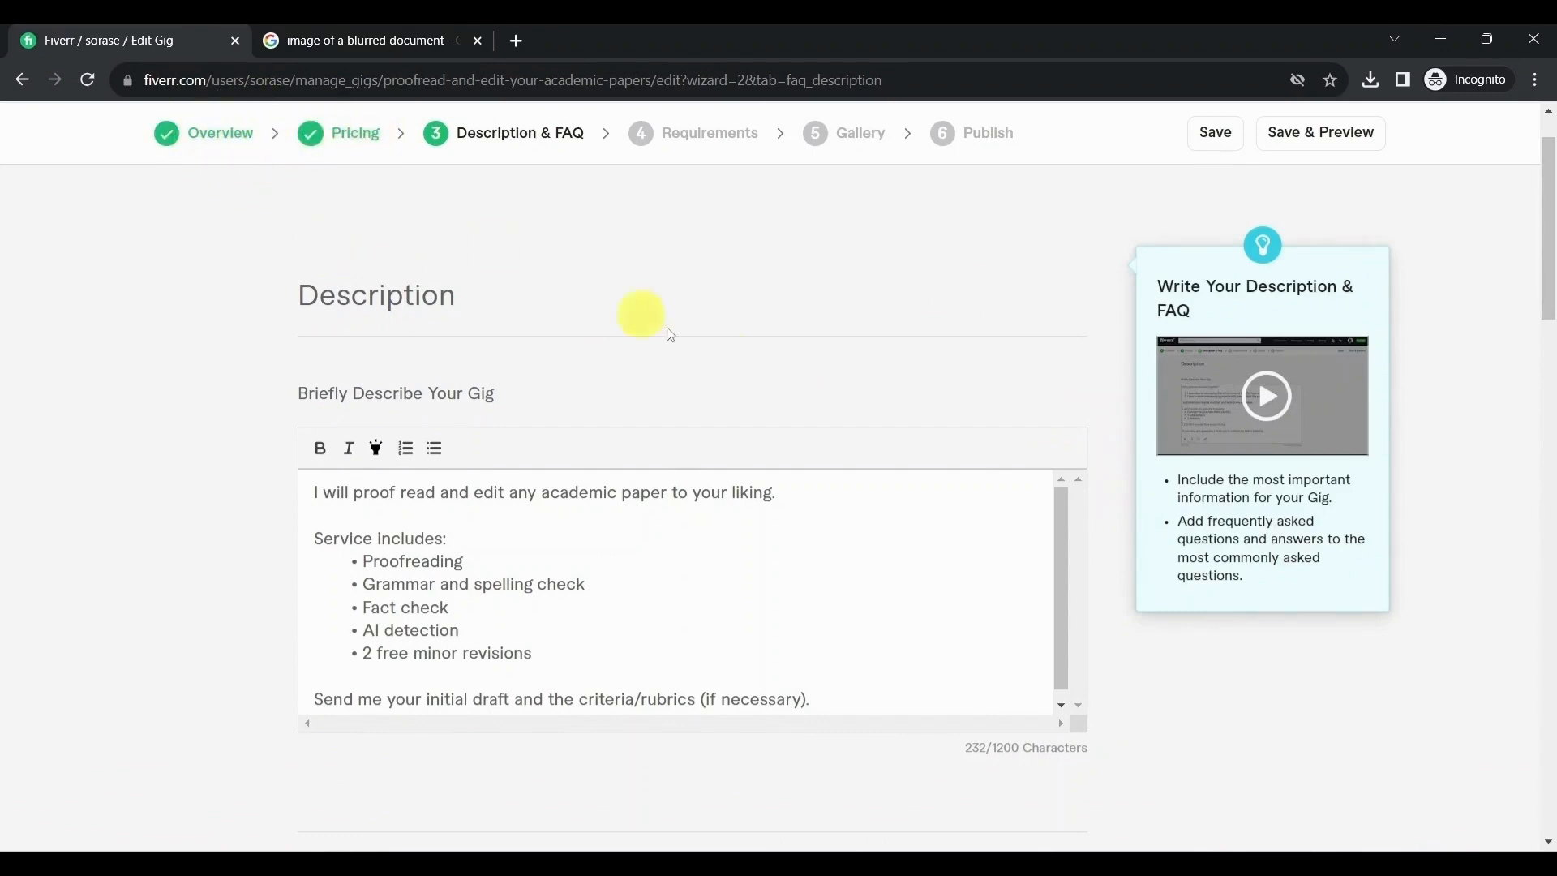
pyautogui.scroll(-15, 1109, 625)
pyautogui.scroll(1, 492, 251)
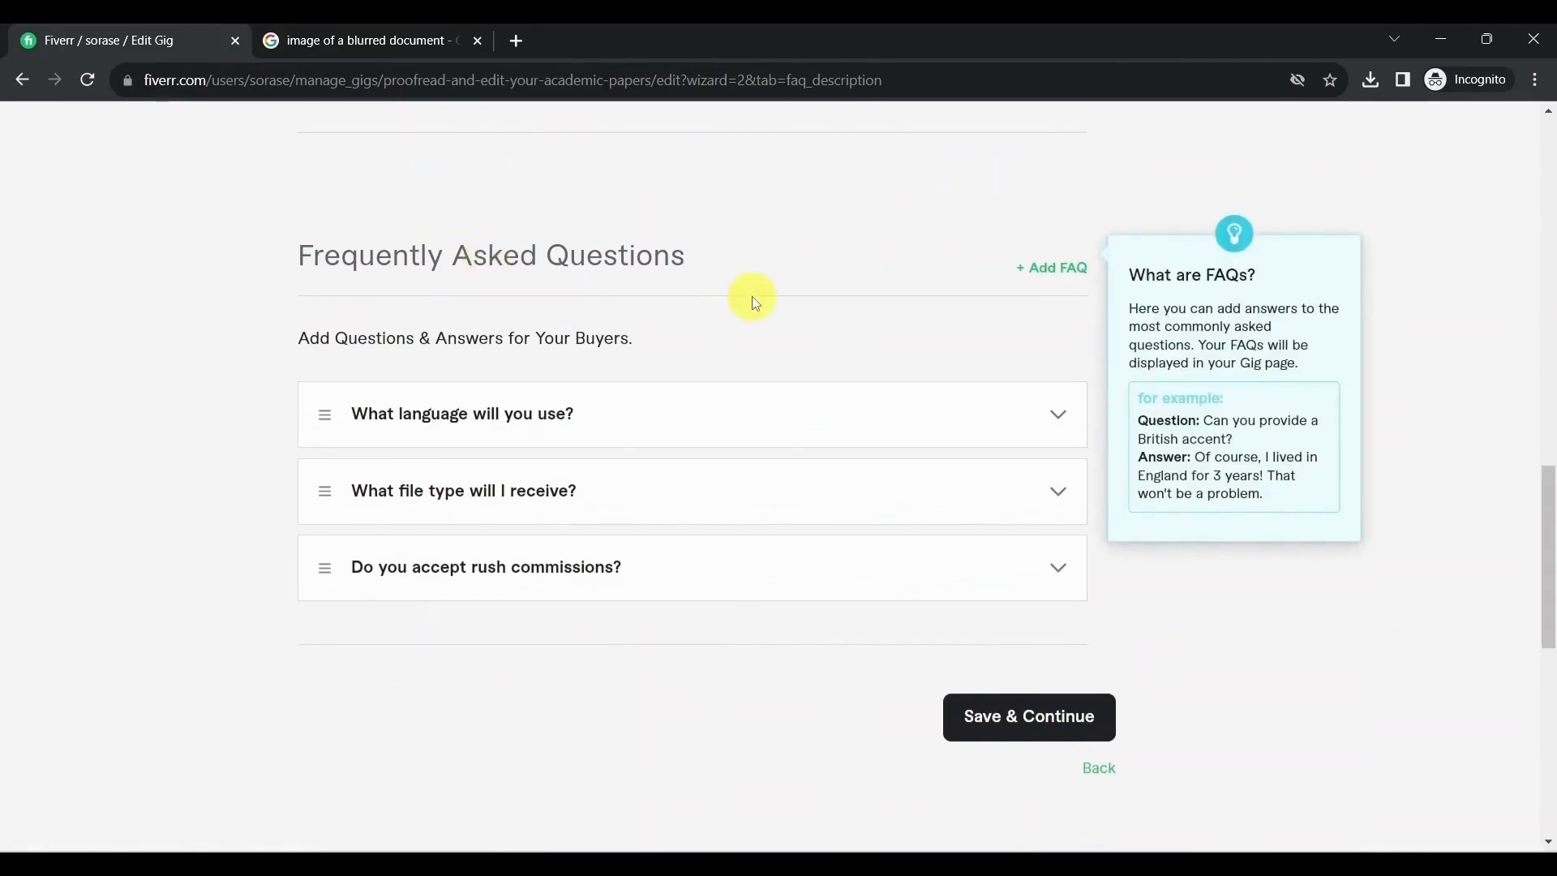
pyautogui.click(689, 425)
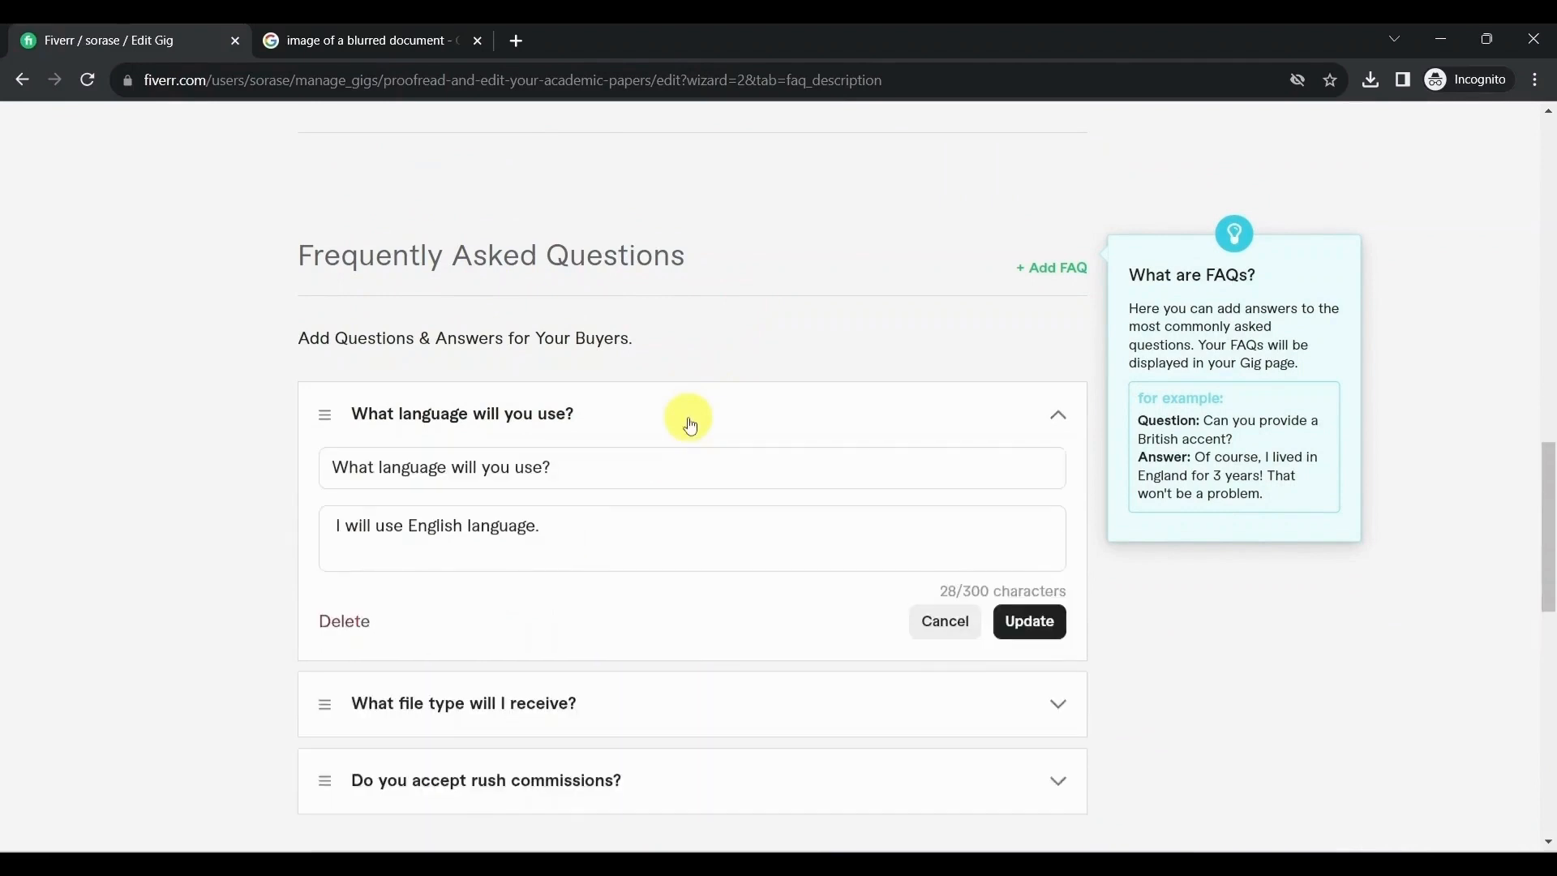
pyautogui.click(689, 425)
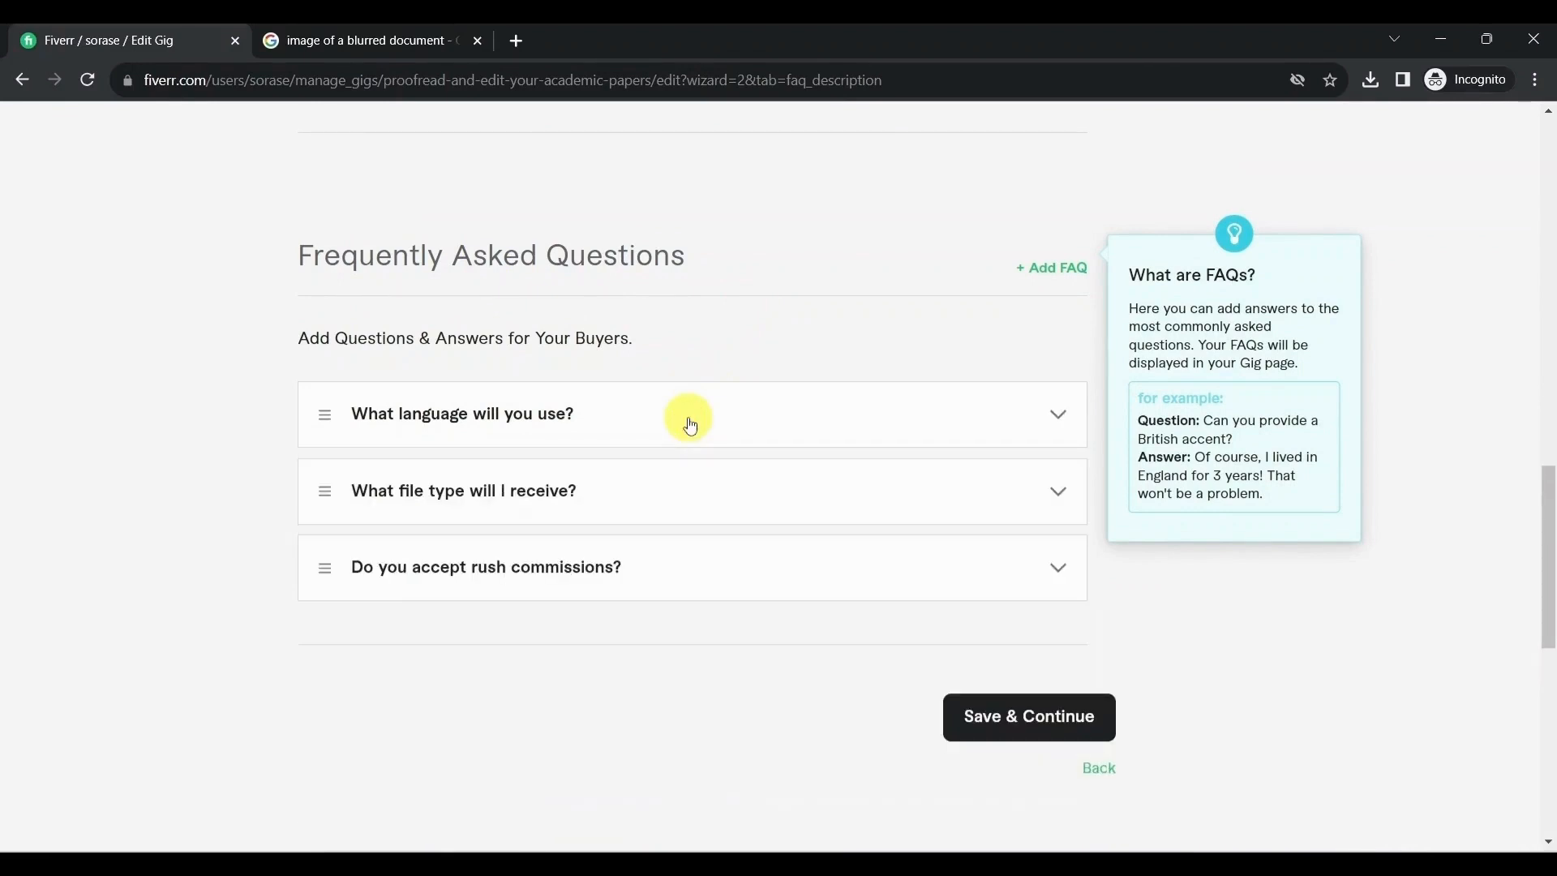
pyautogui.click(689, 425)
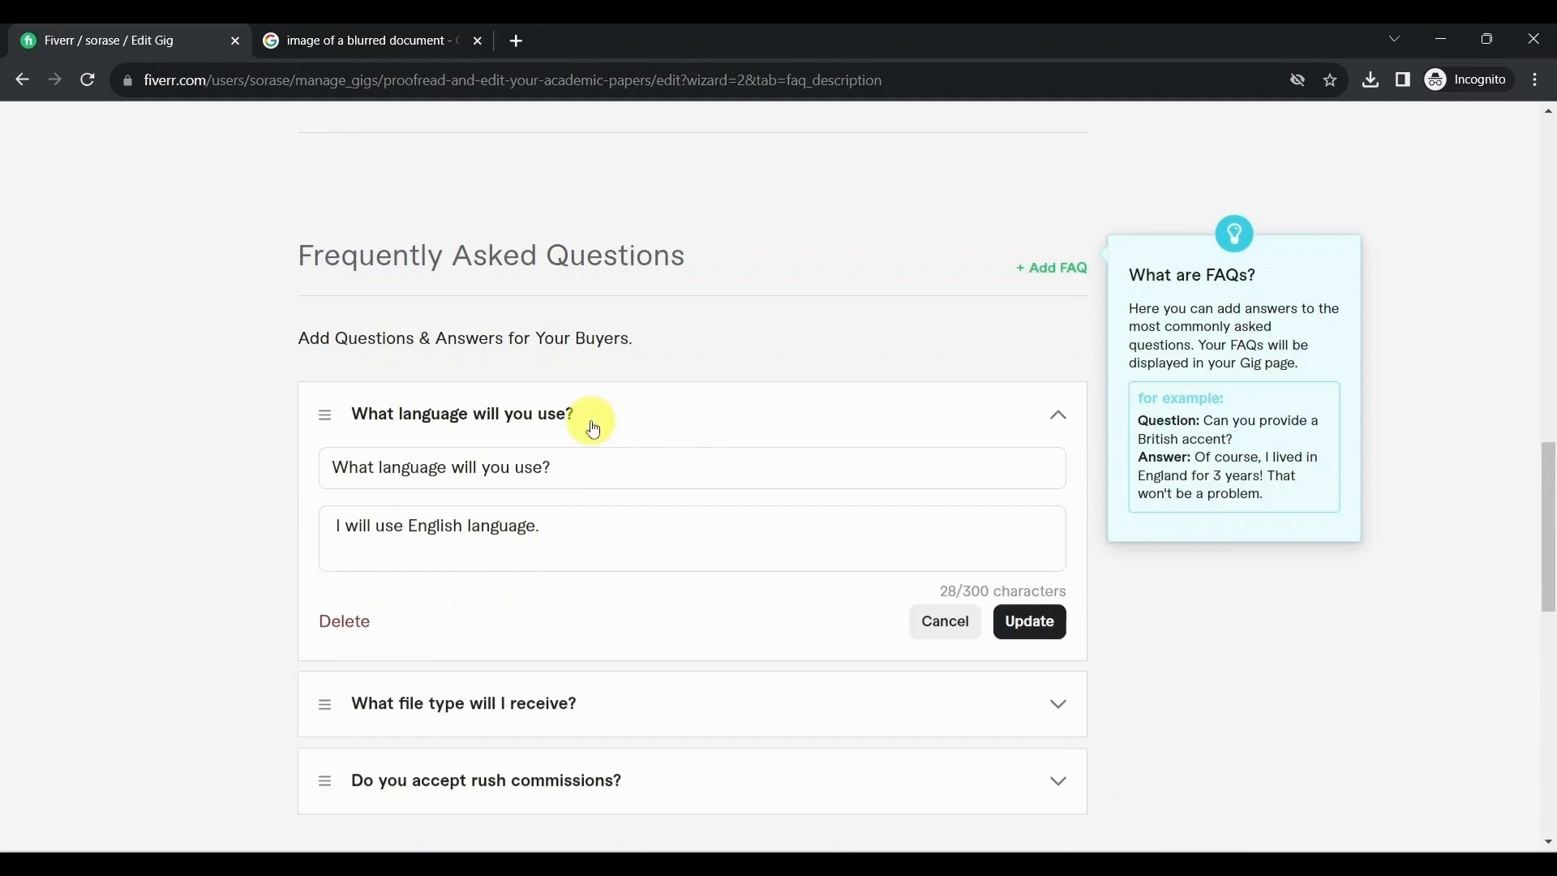
pyautogui.click(593, 427)
# Check the FAQ answers on file type and rush commissions, and save the section to continue to the requirements.
pyautogui.click(576, 504)
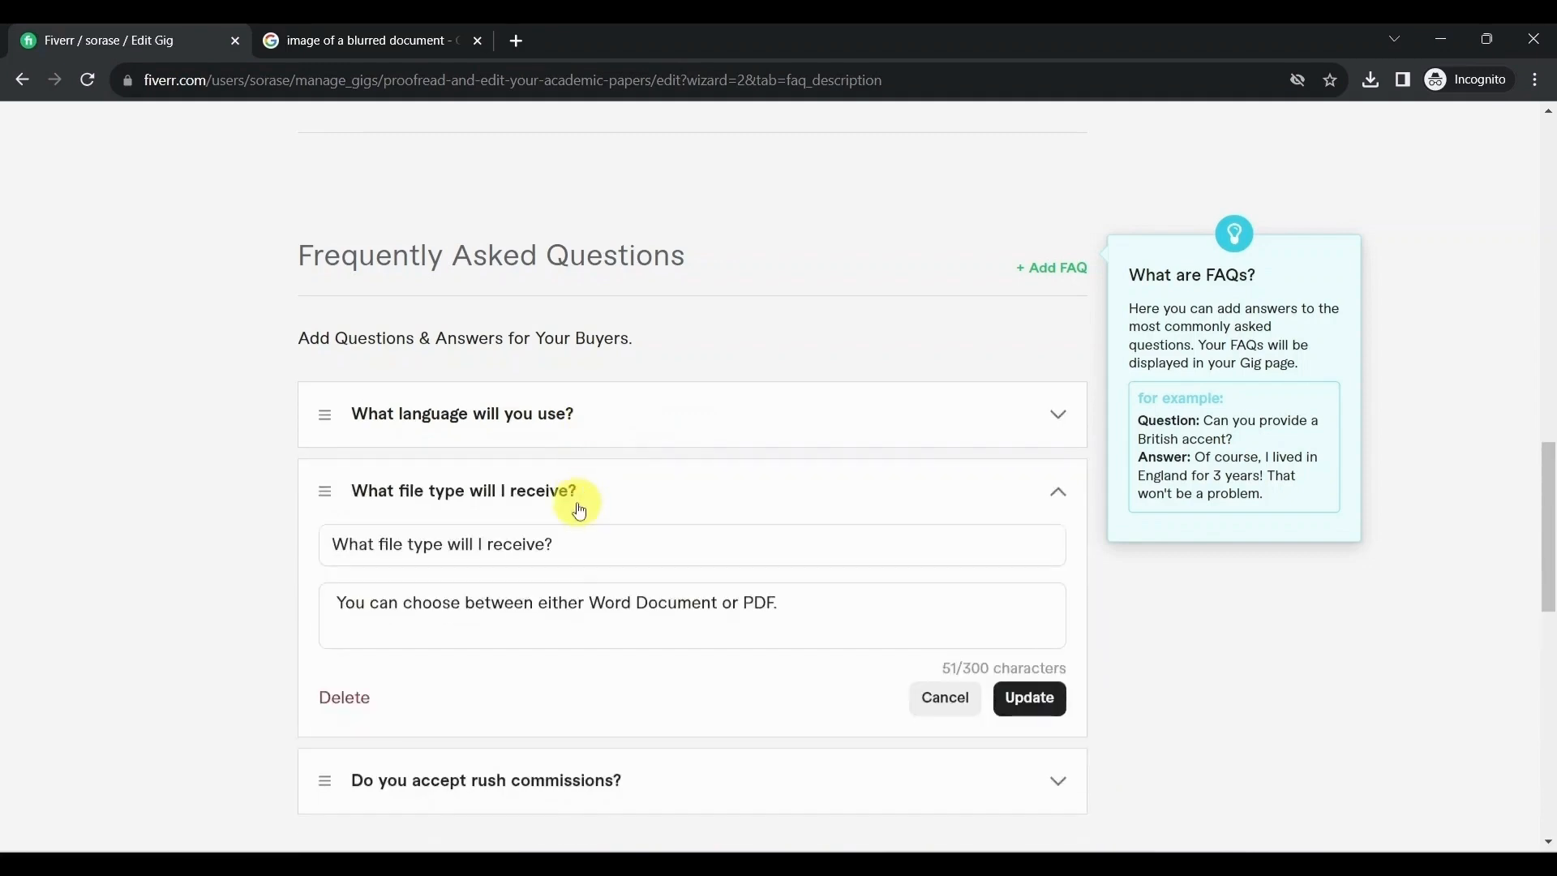
pyautogui.click(621, 496)
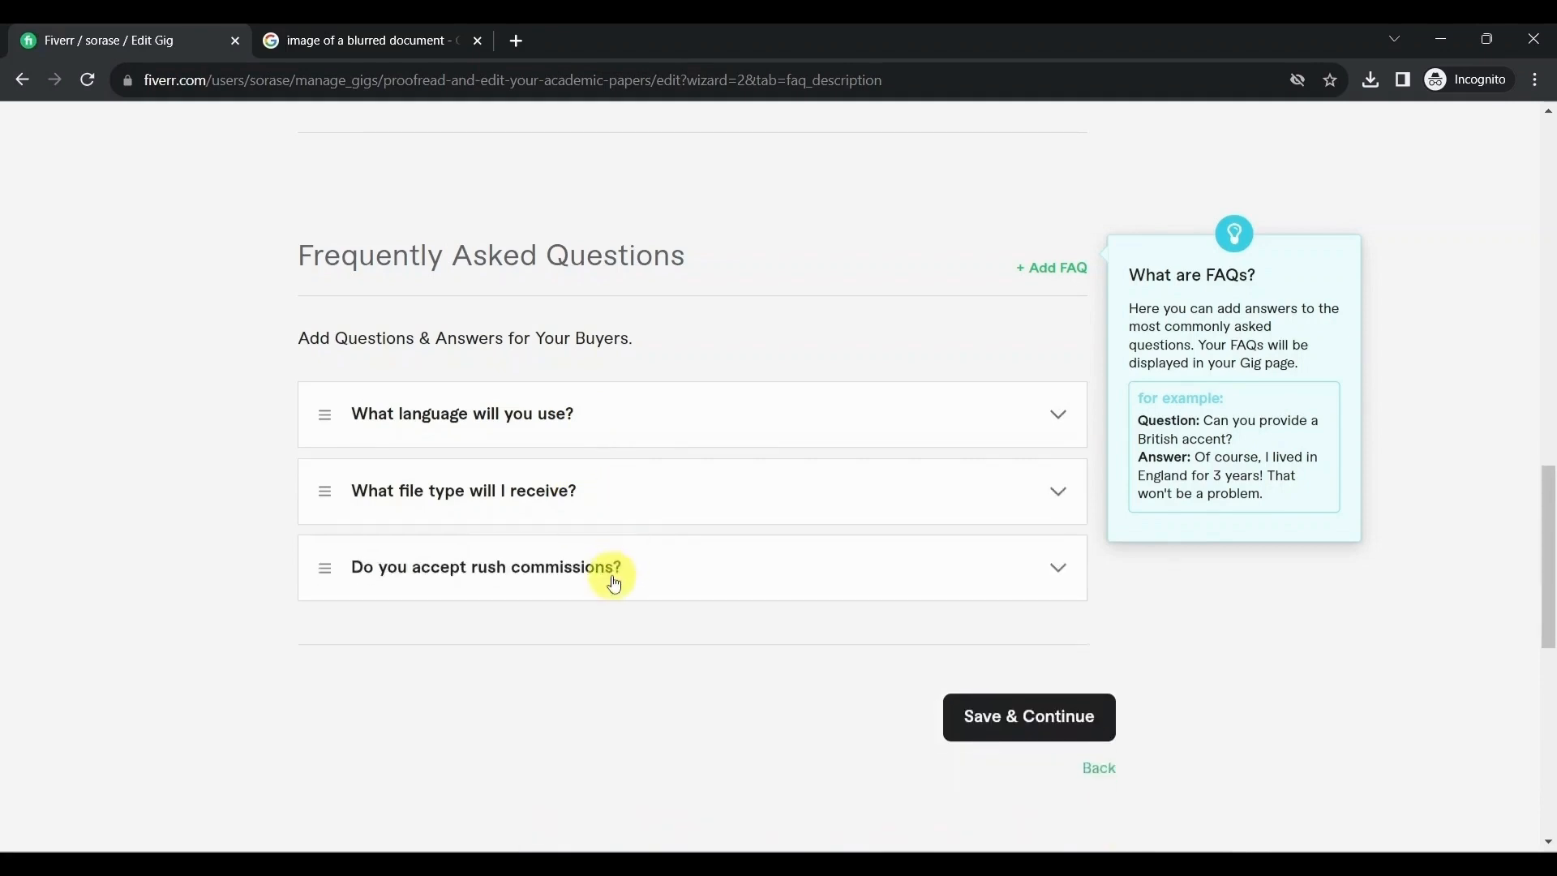
pyautogui.click(612, 577)
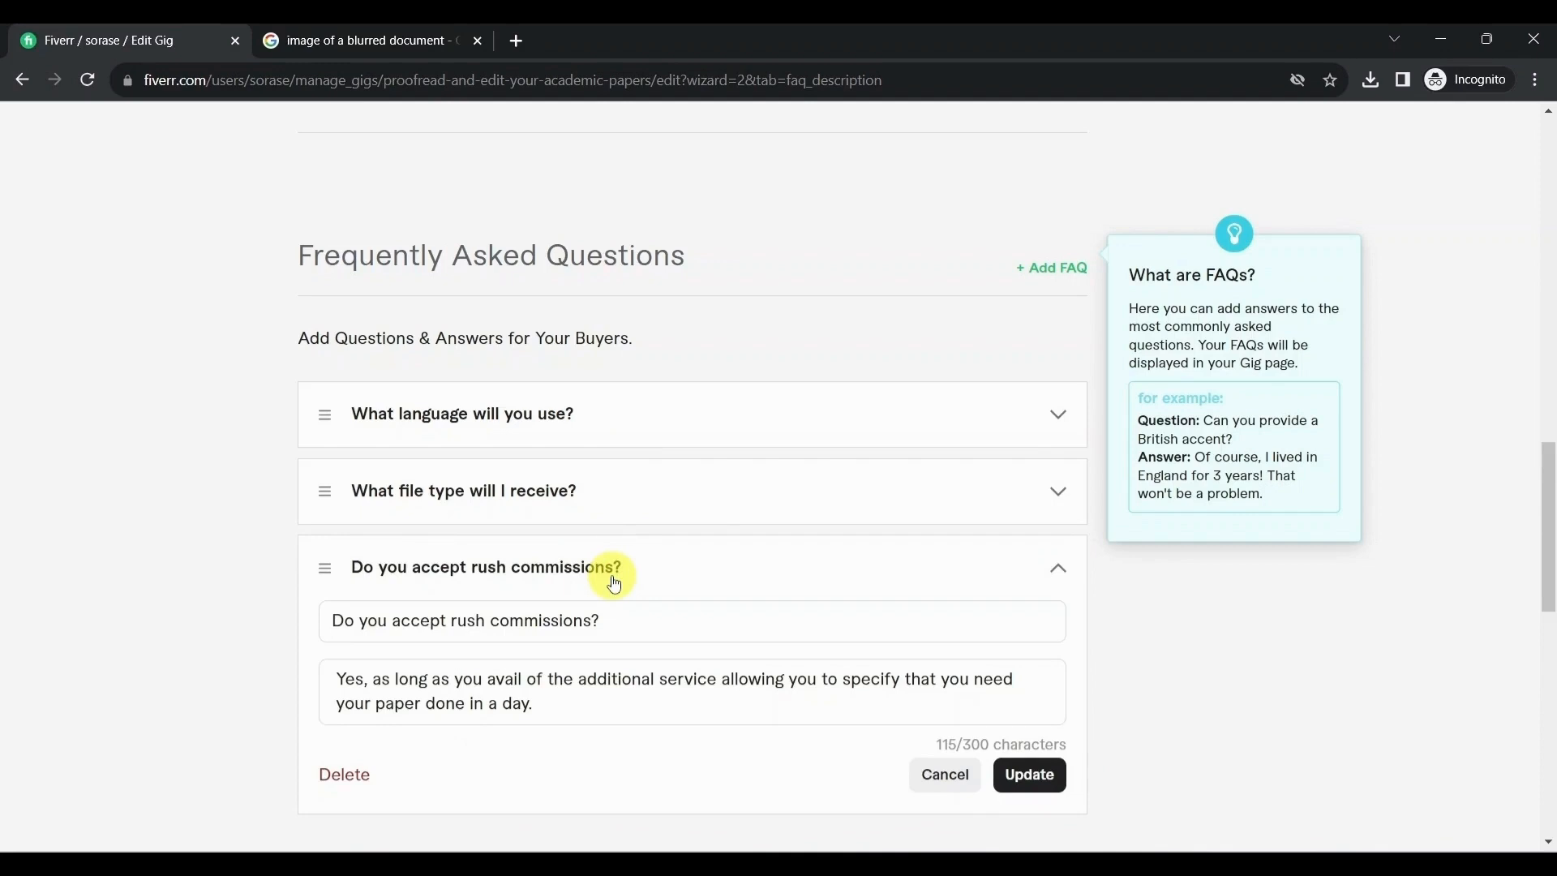
pyautogui.click(614, 577)
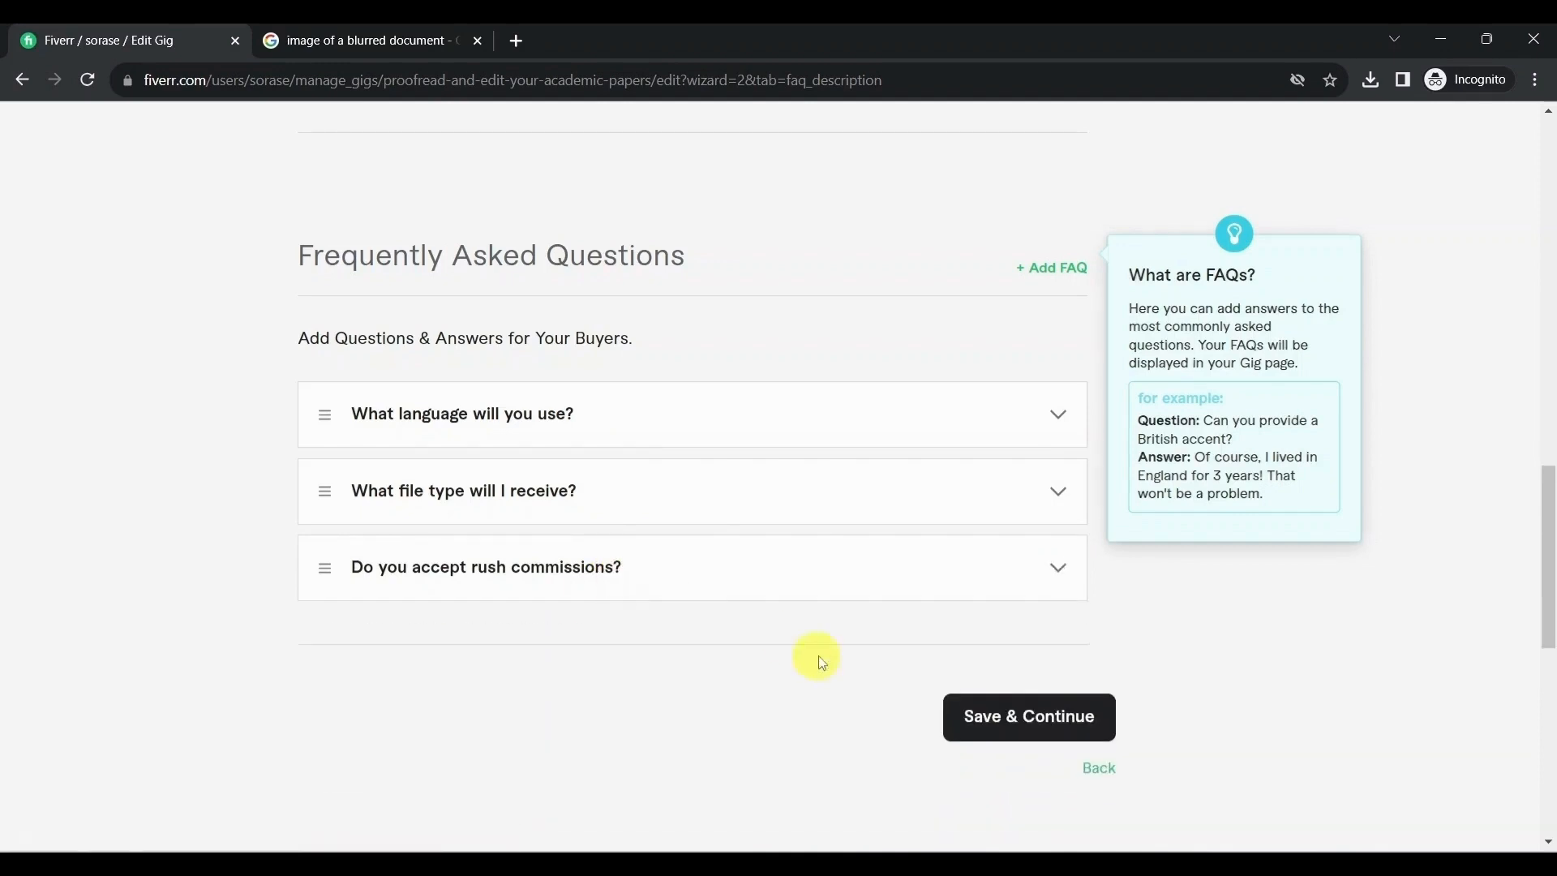
pyautogui.click(958, 720)
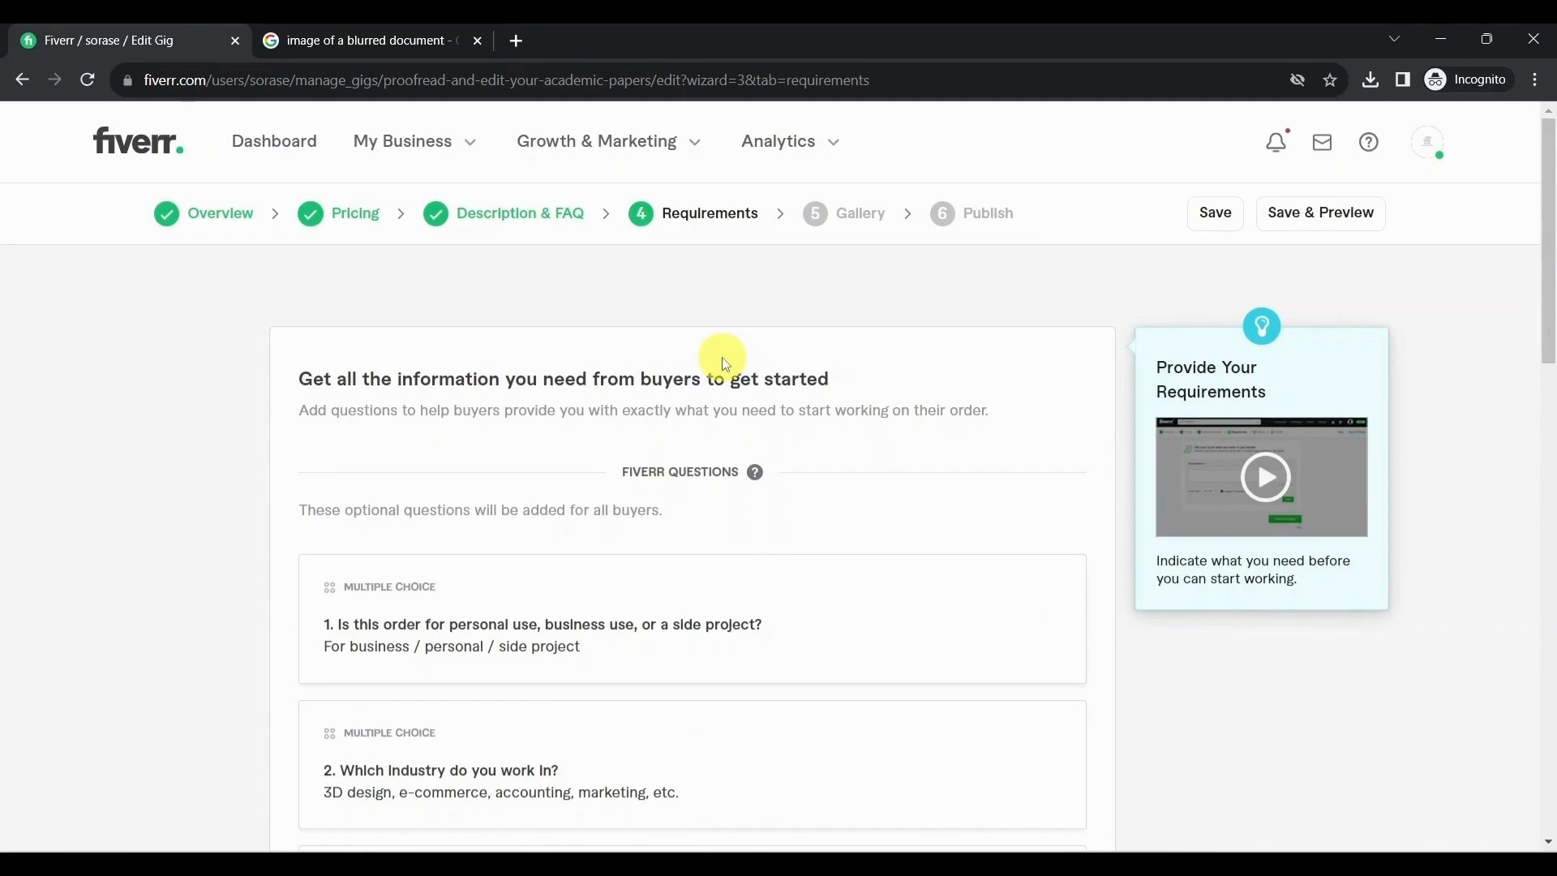
# Review the Fiverr questions and the custom free-text question for buyers, and save the requirements to continue to the gallery.
pyautogui.scroll(-3, 720, 359)
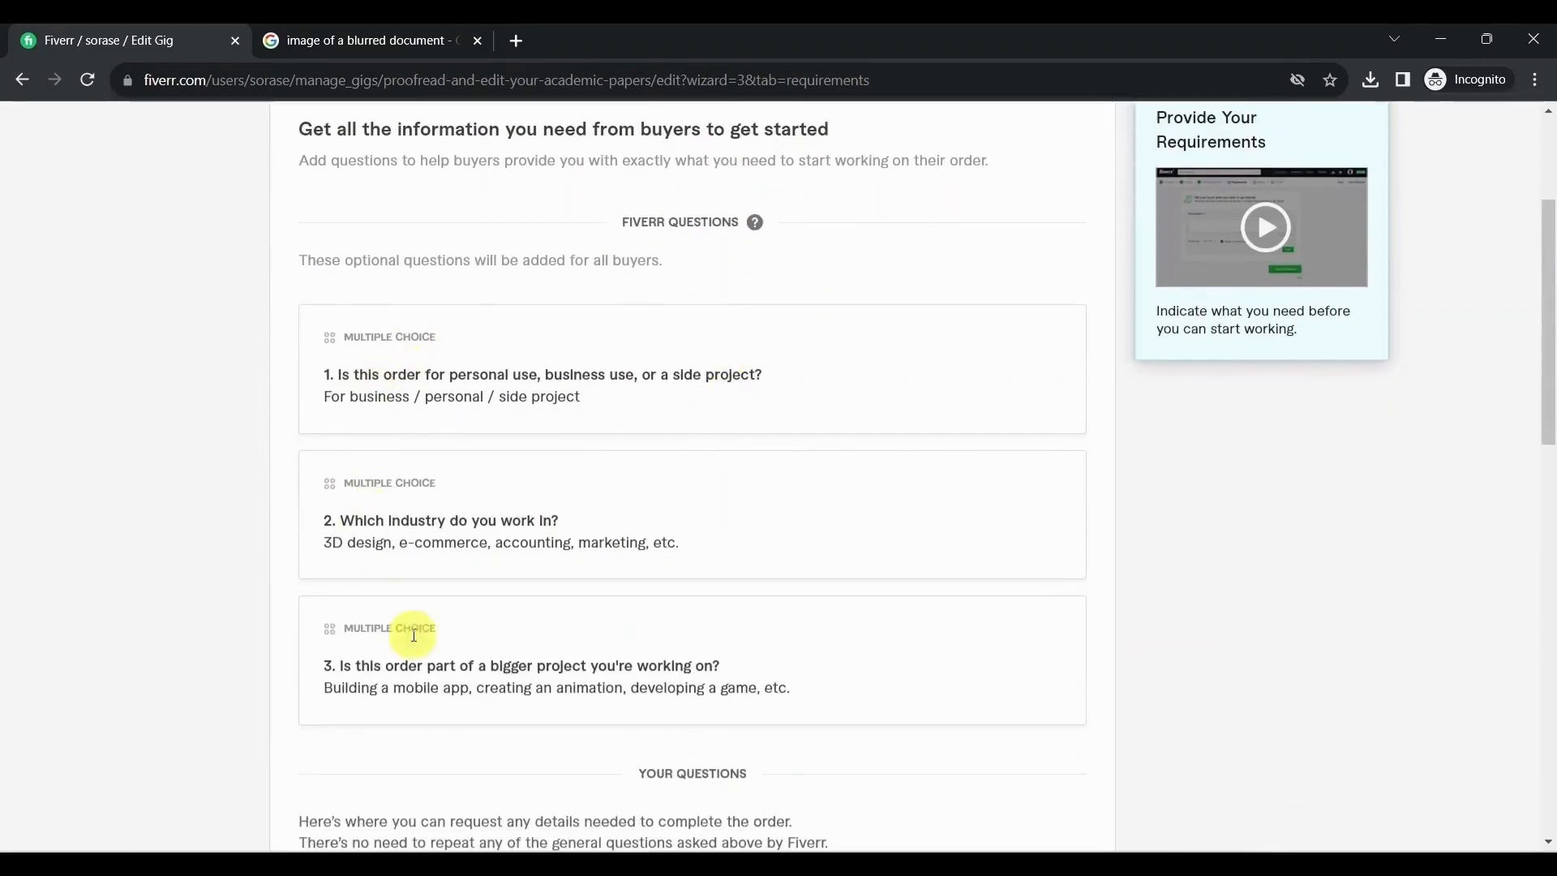
pyautogui.scroll(3, 493, 357)
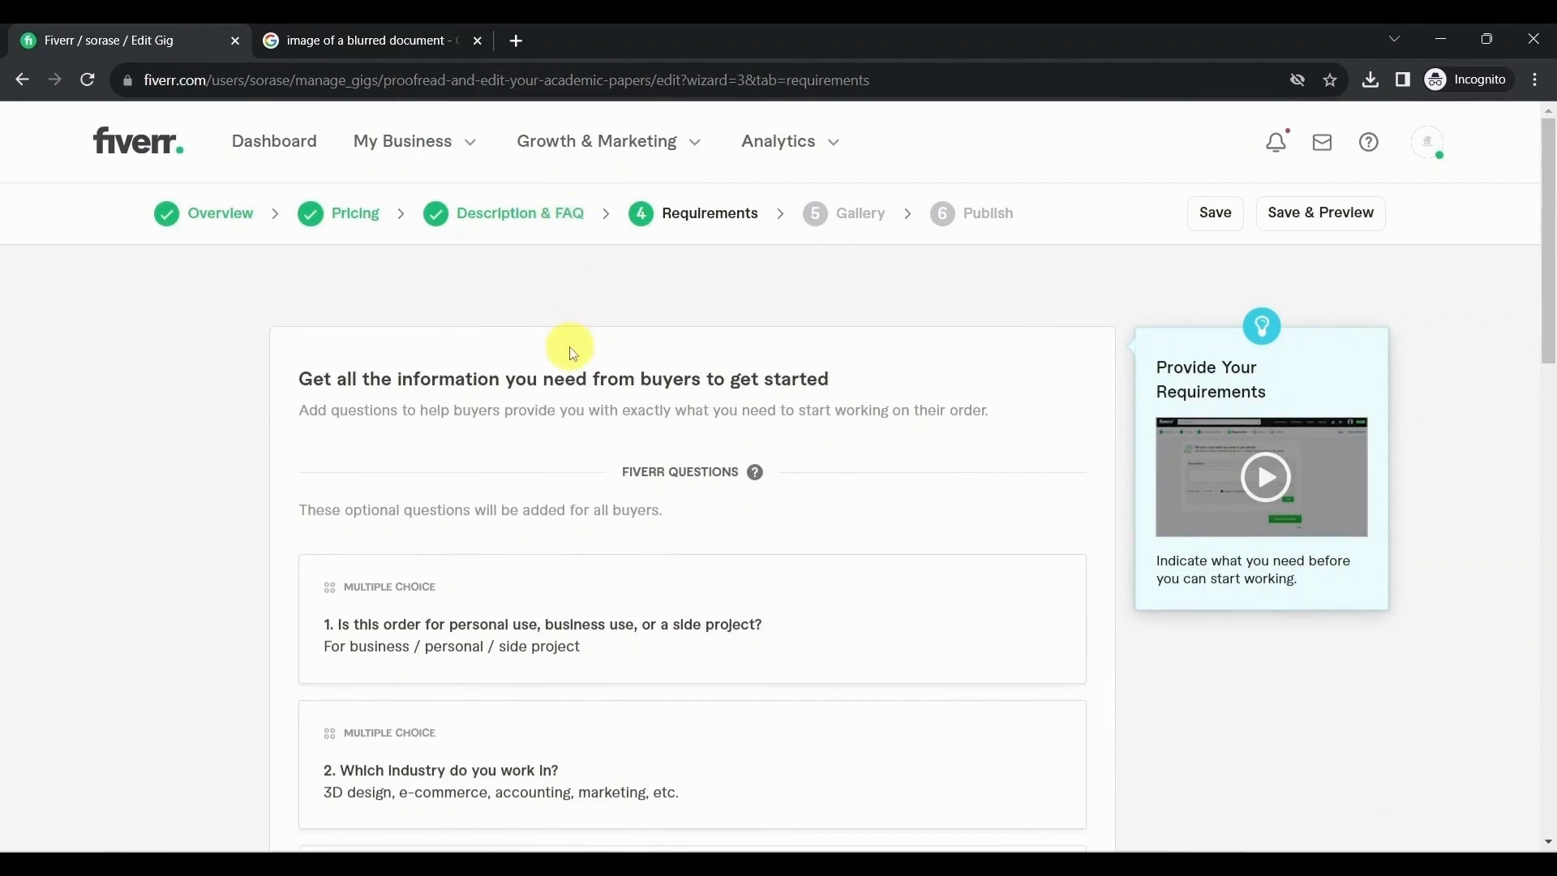
pyautogui.scroll(-9, 570, 350)
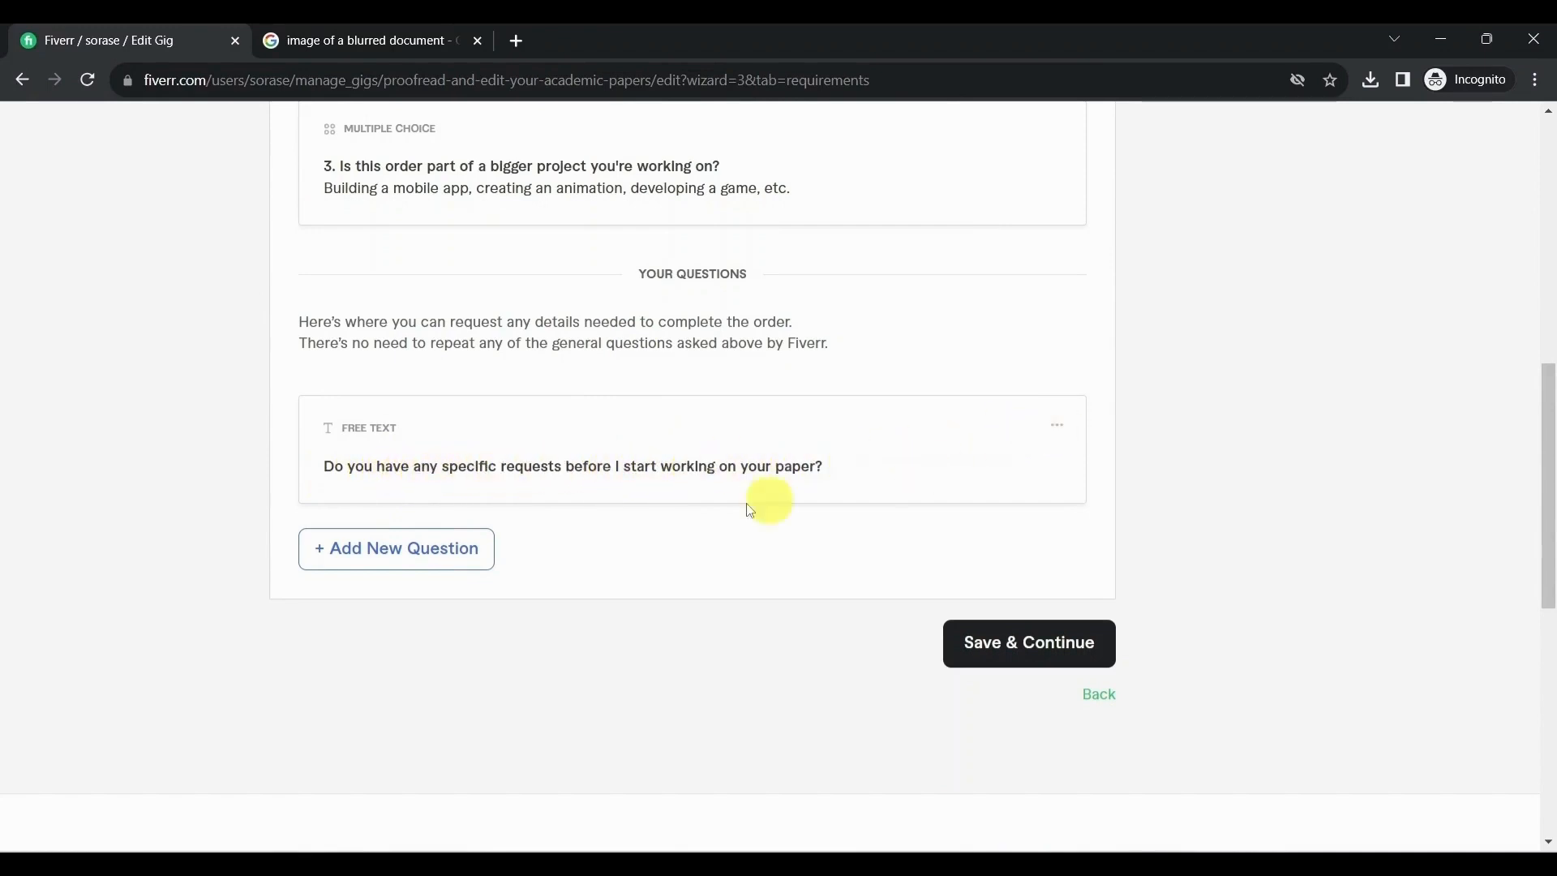
pyautogui.click(400, 430)
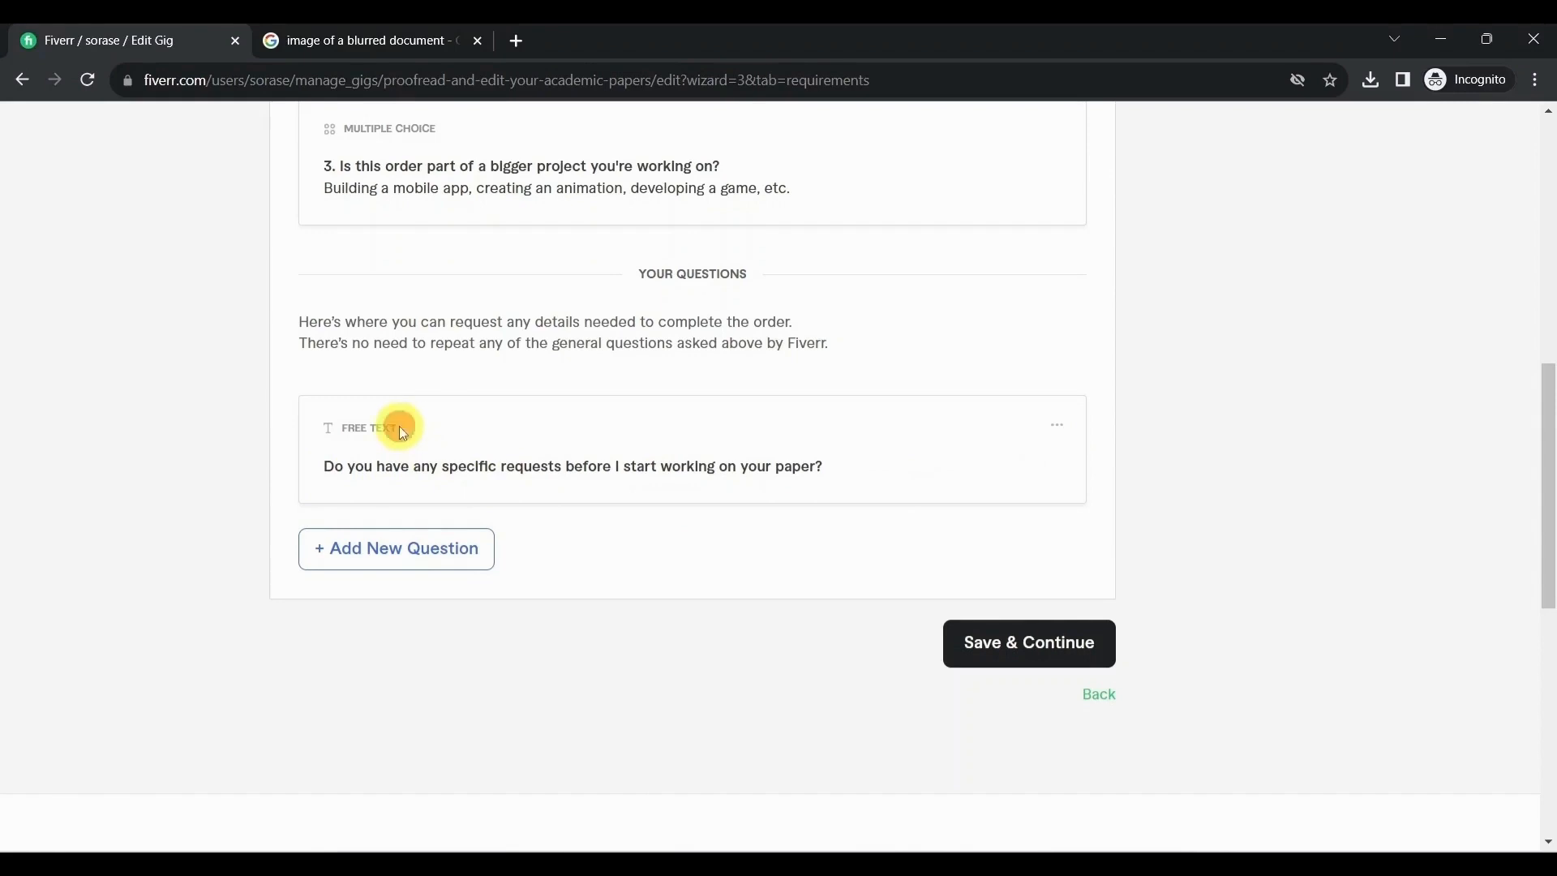
pyautogui.click(367, 433)
pyautogui.click(1016, 663)
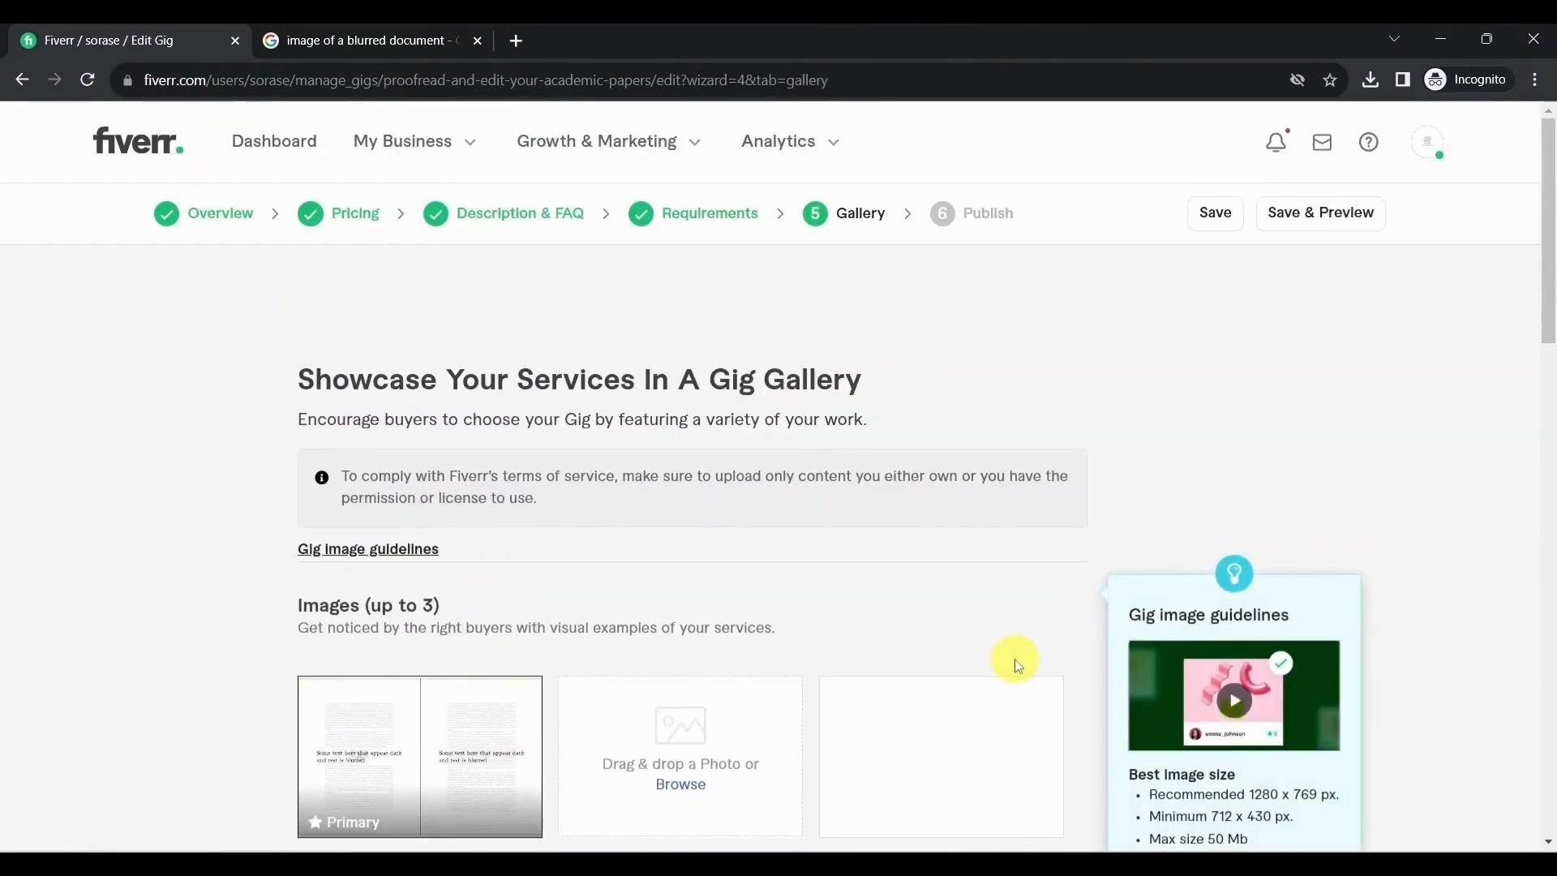
# Review the gallery's image, video and document sections, and save the gallery to continue to publishing.
pyautogui.scroll(-3, 982, 604)
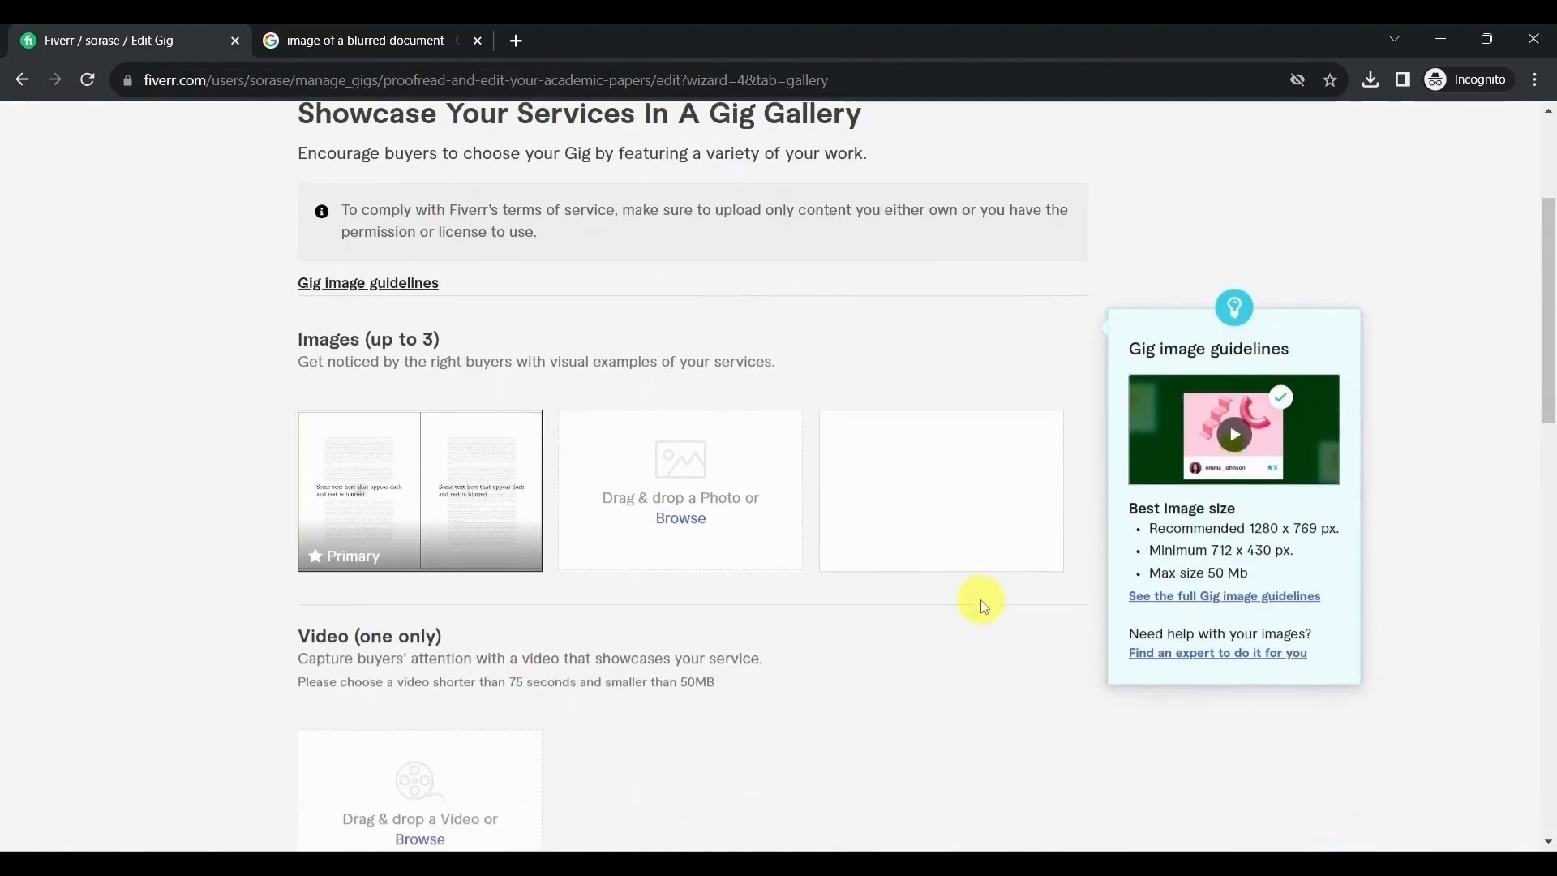
pyautogui.scroll(-4, 983, 604)
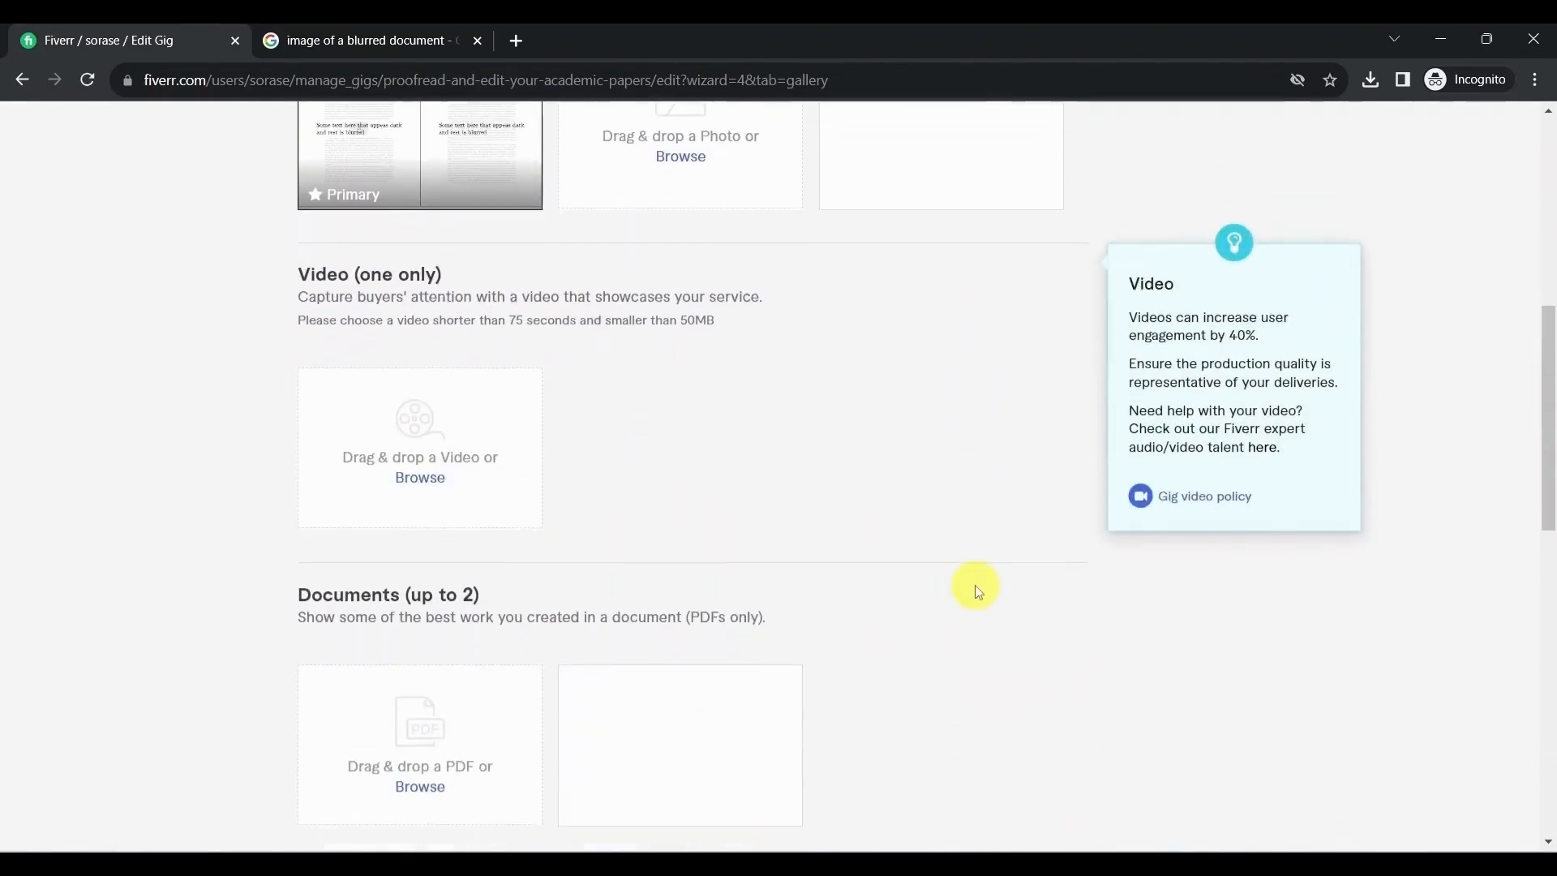
pyautogui.scroll(-2, 976, 592)
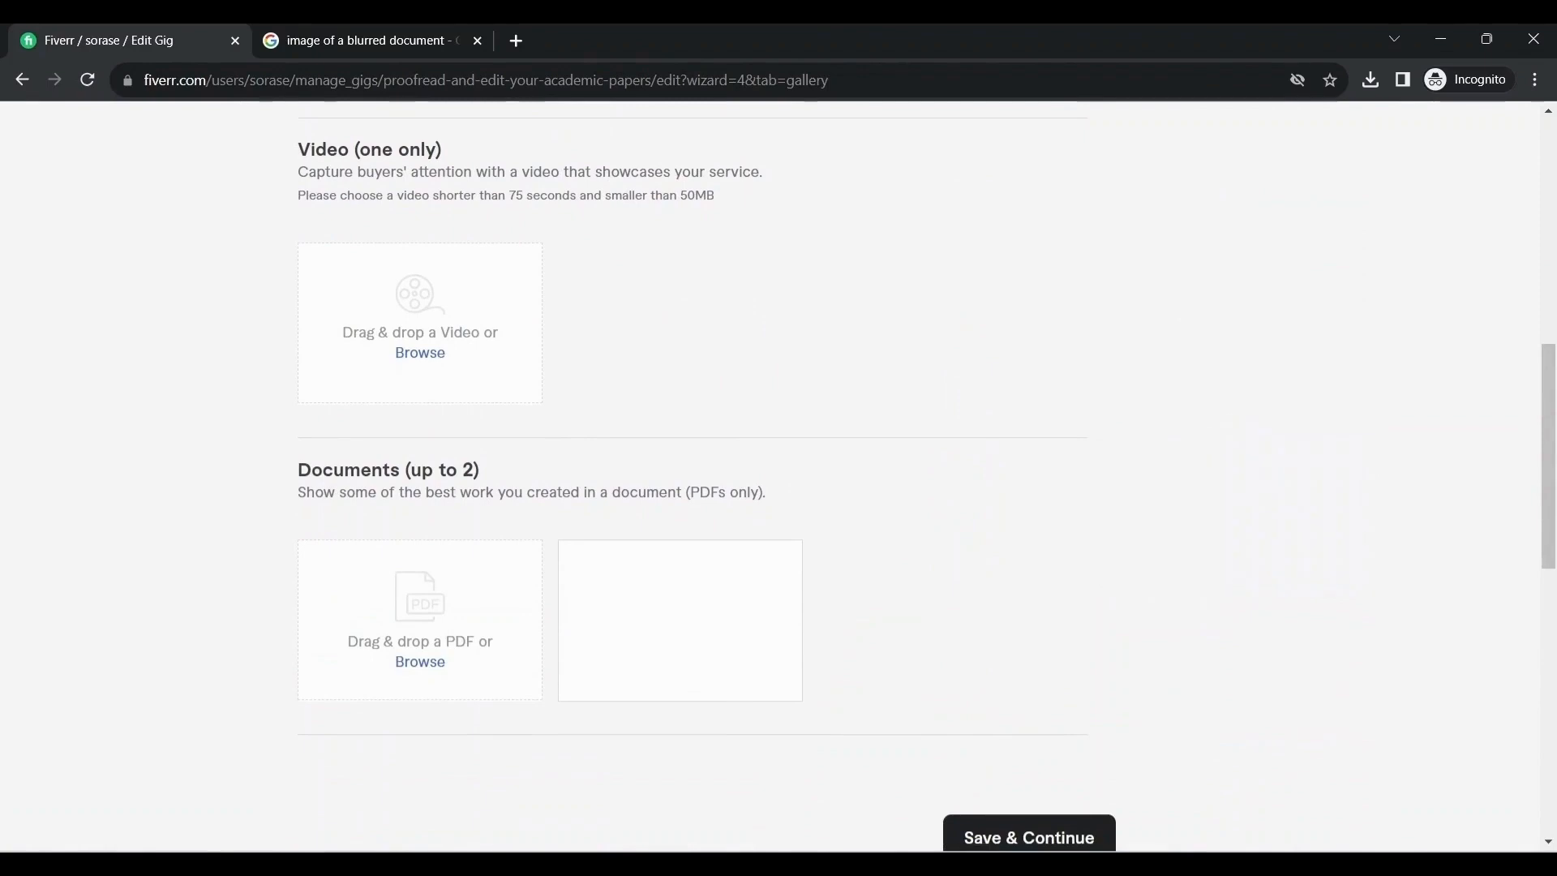
pyautogui.scroll(5, 933, 534)
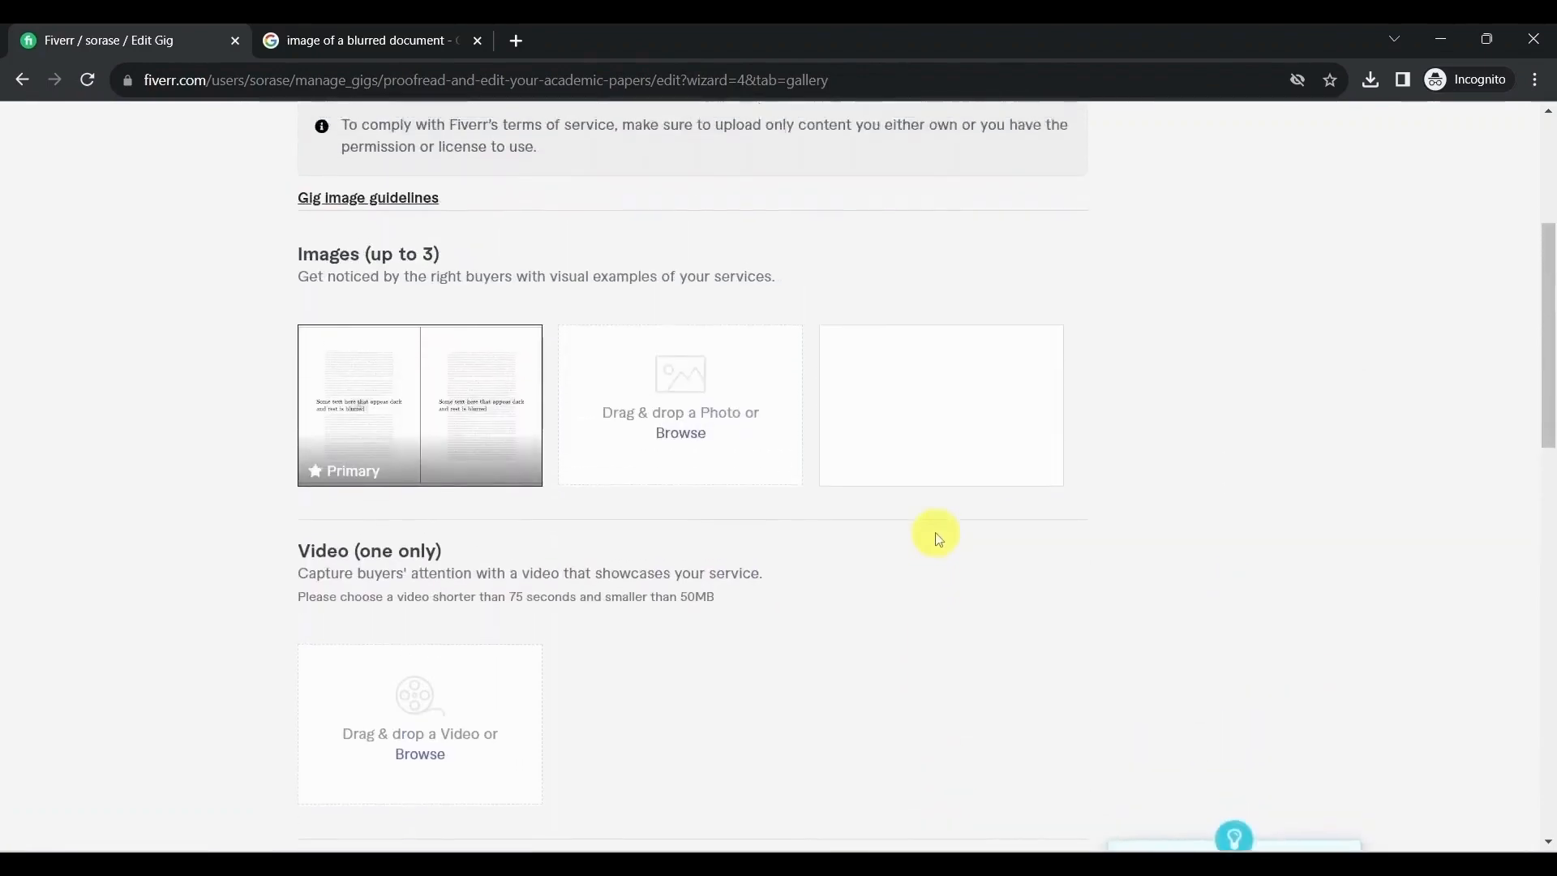
pyautogui.scroll(4, 939, 538)
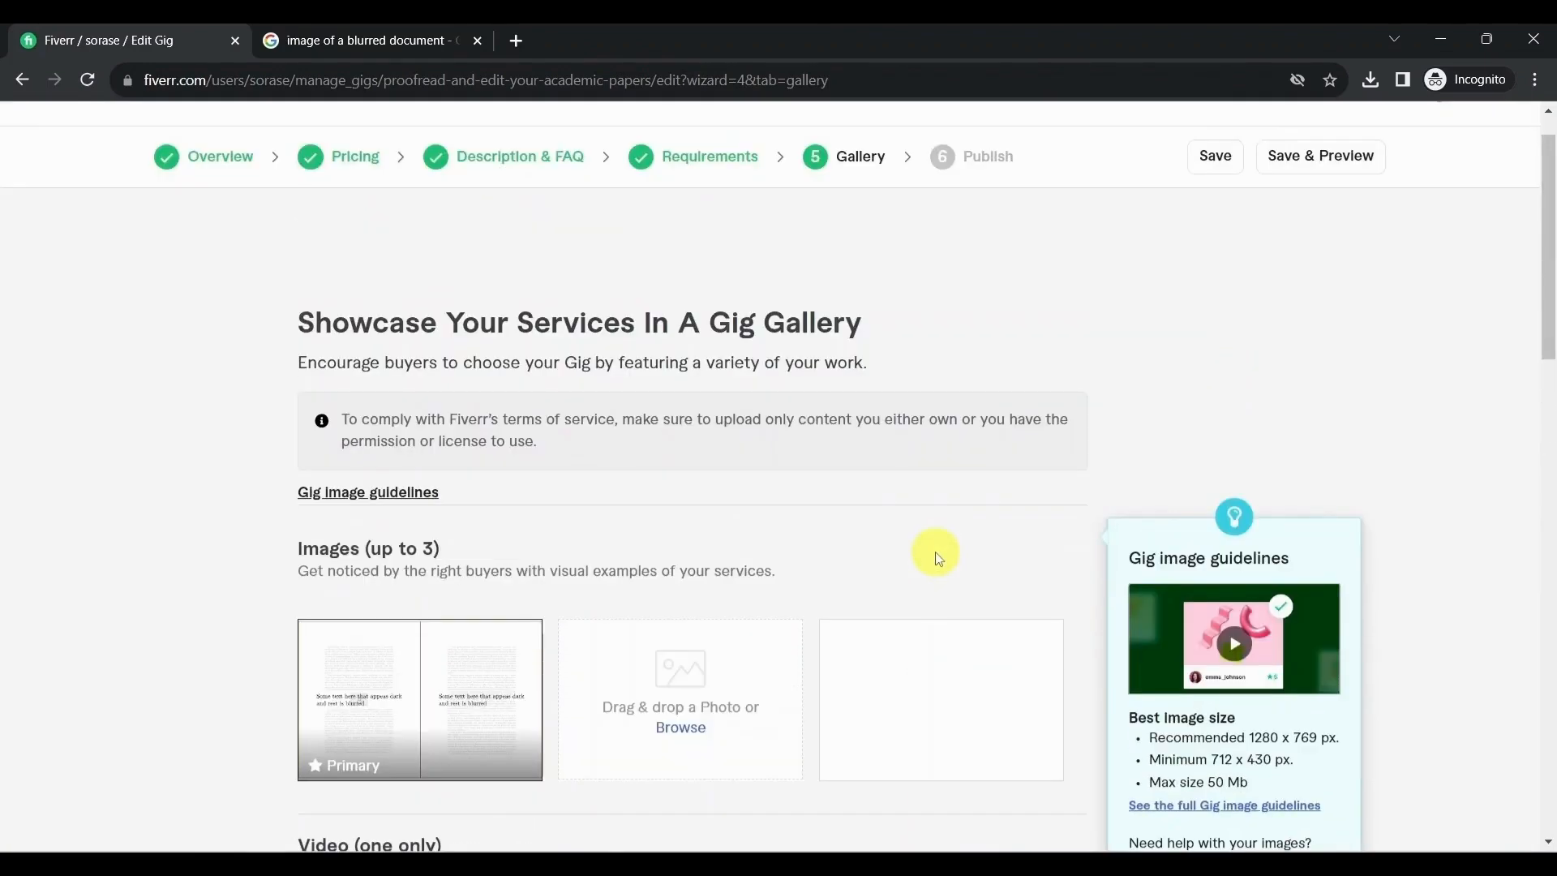
pyautogui.scroll(-4, 937, 558)
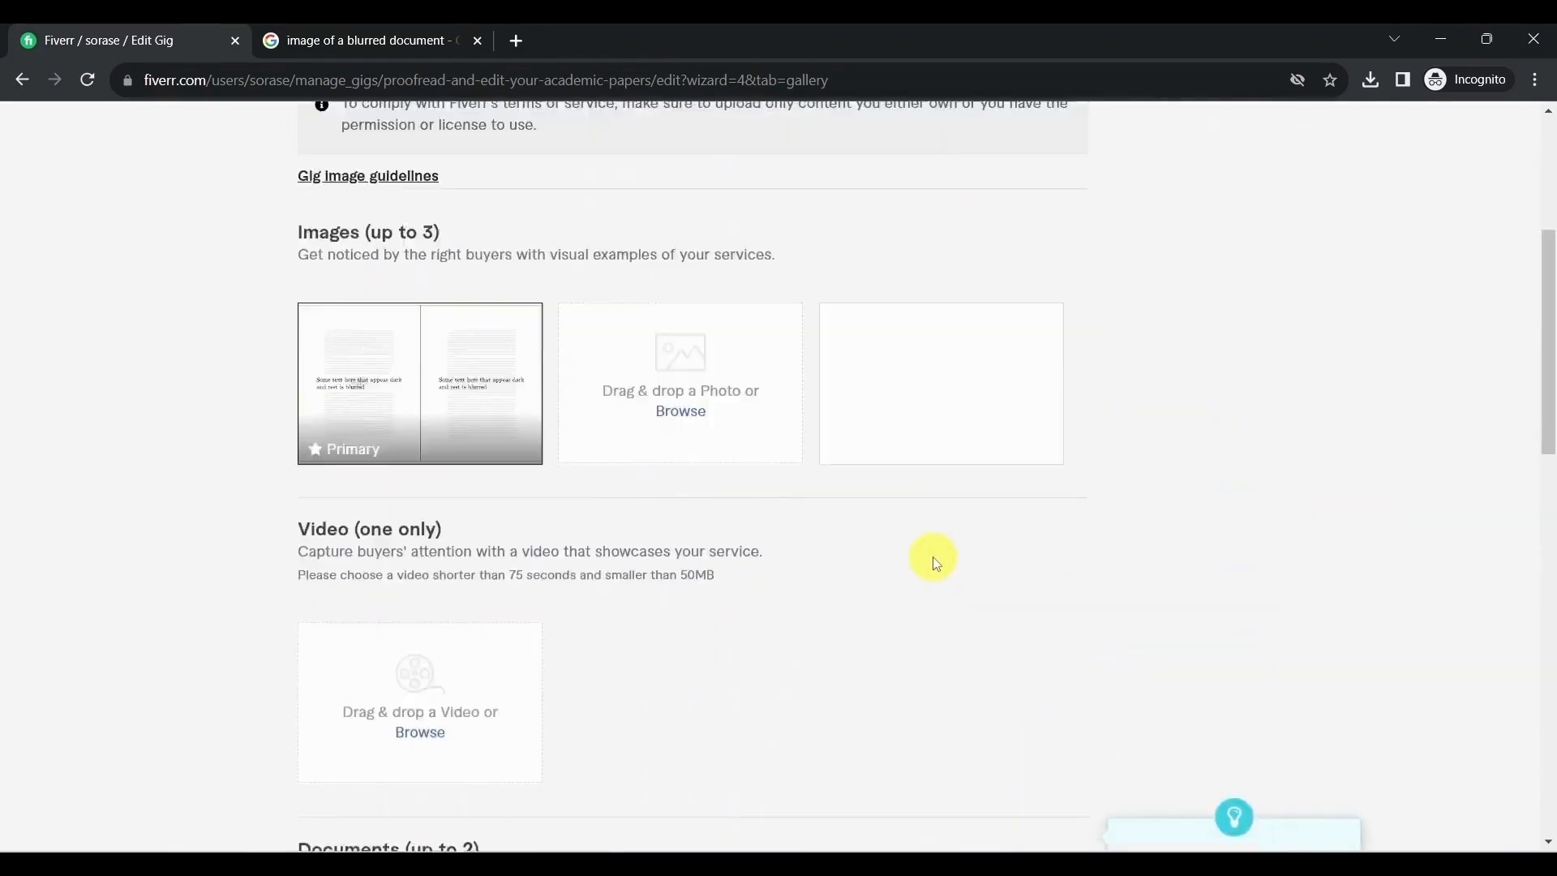
pyautogui.scroll(5, 932, 560)
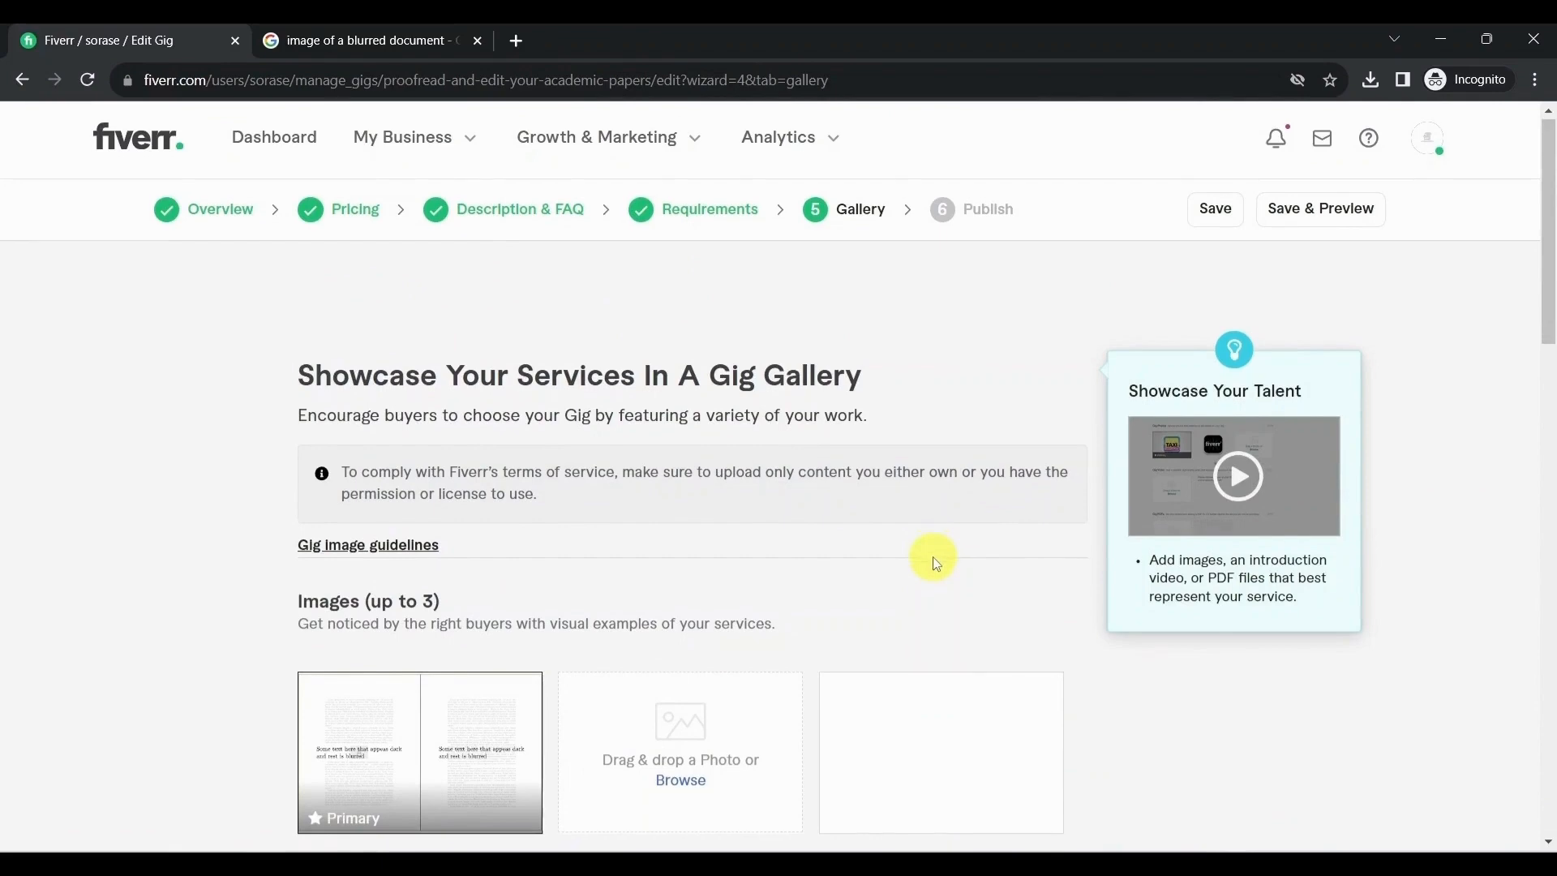
pyautogui.scroll(-10, 932, 558)
pyautogui.click(972, 688)
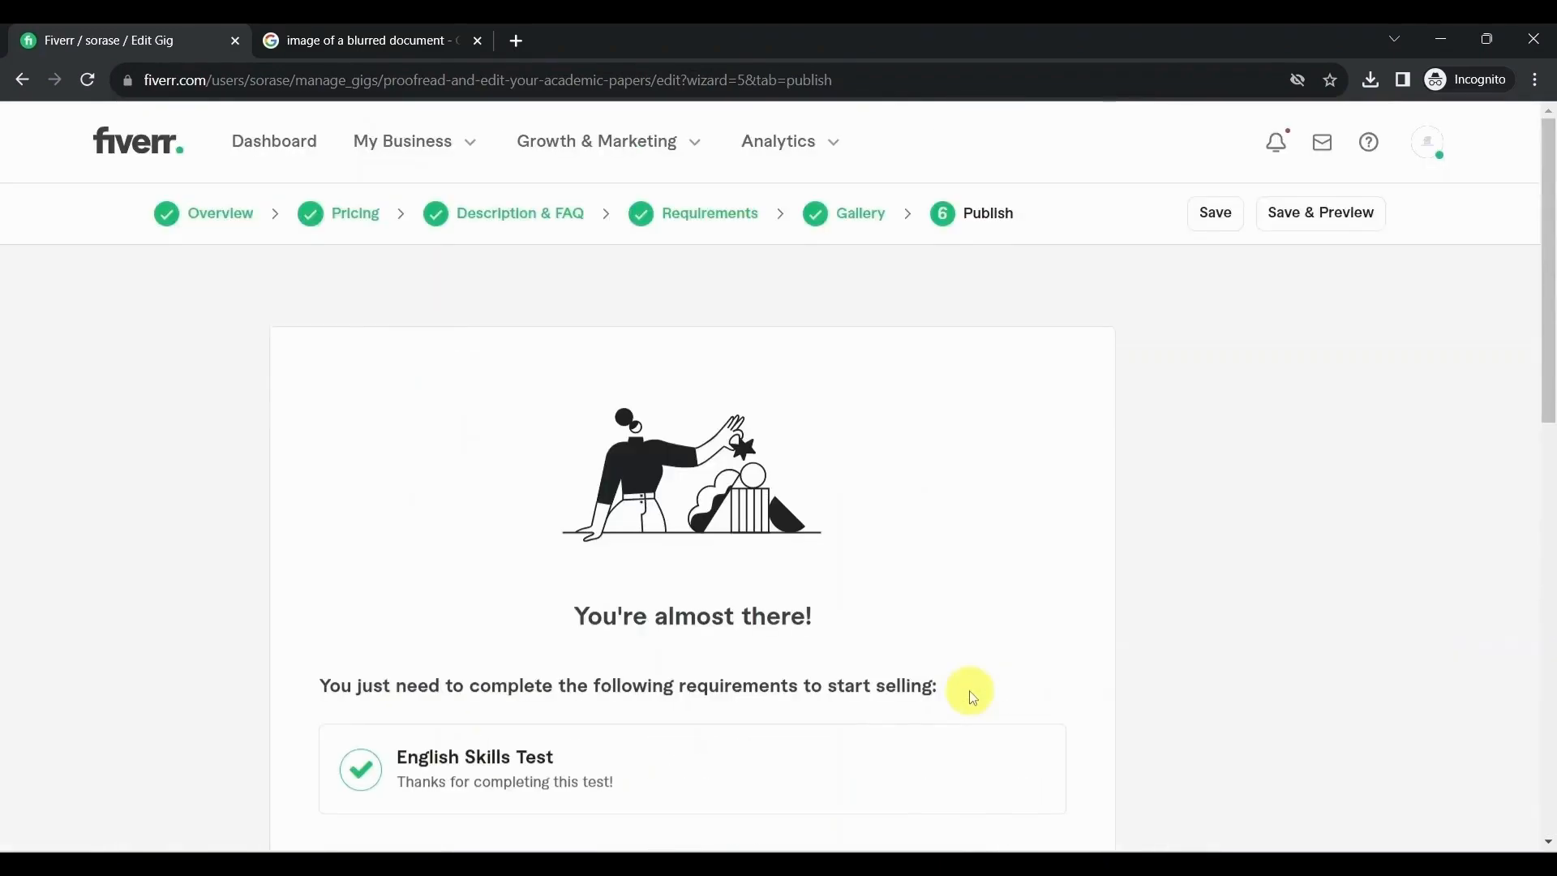
# Check the English Skills Test requirement for selling and publish the gig.
pyautogui.scroll(-1, 972, 695)
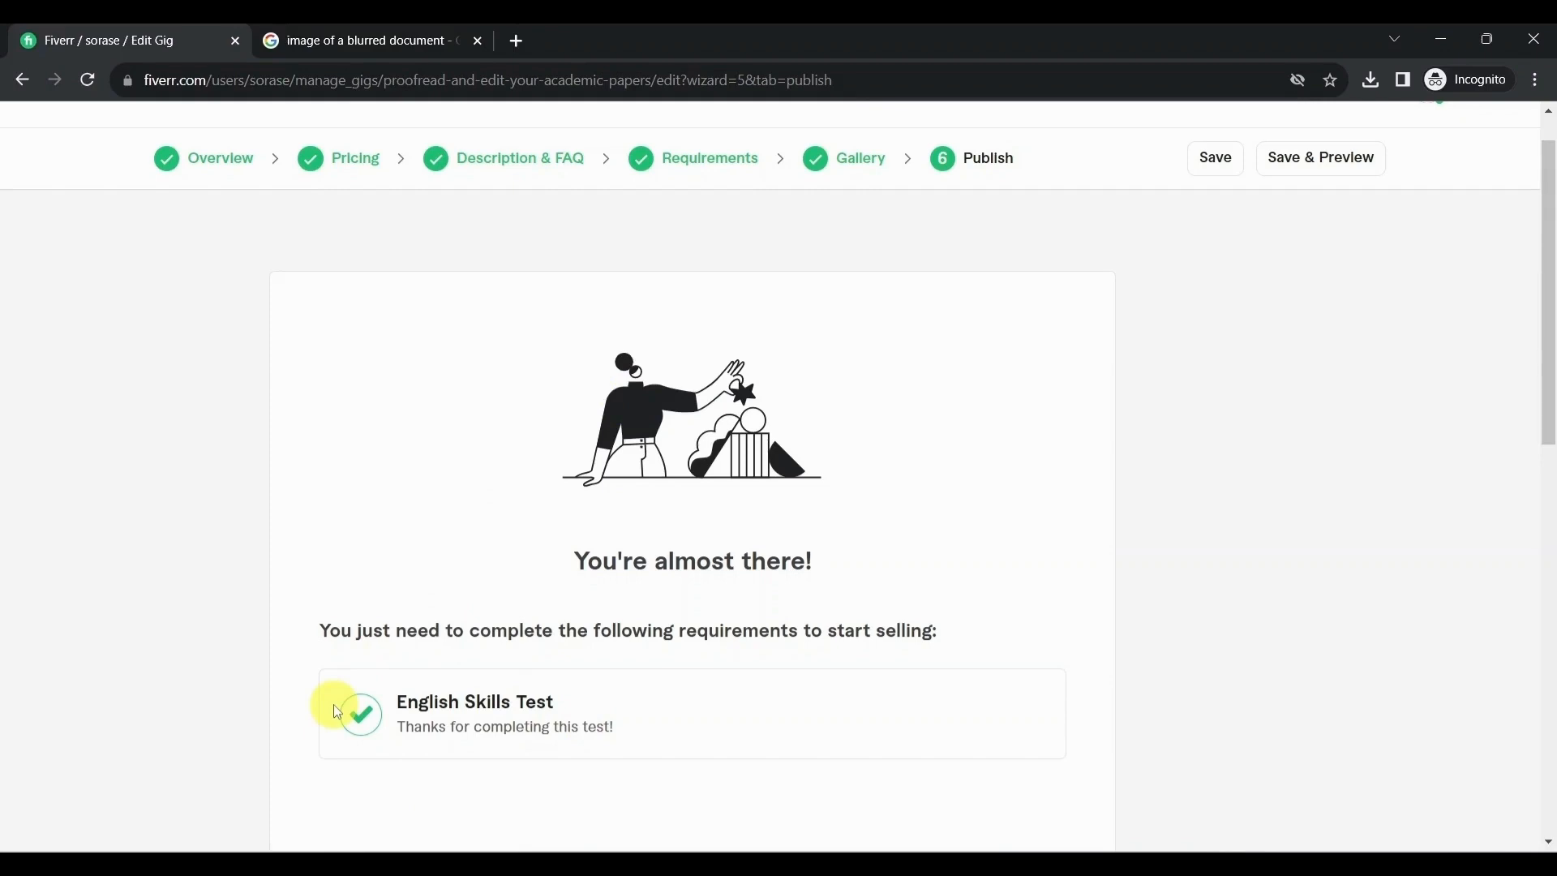
pyautogui.scroll(-1, 337, 712)
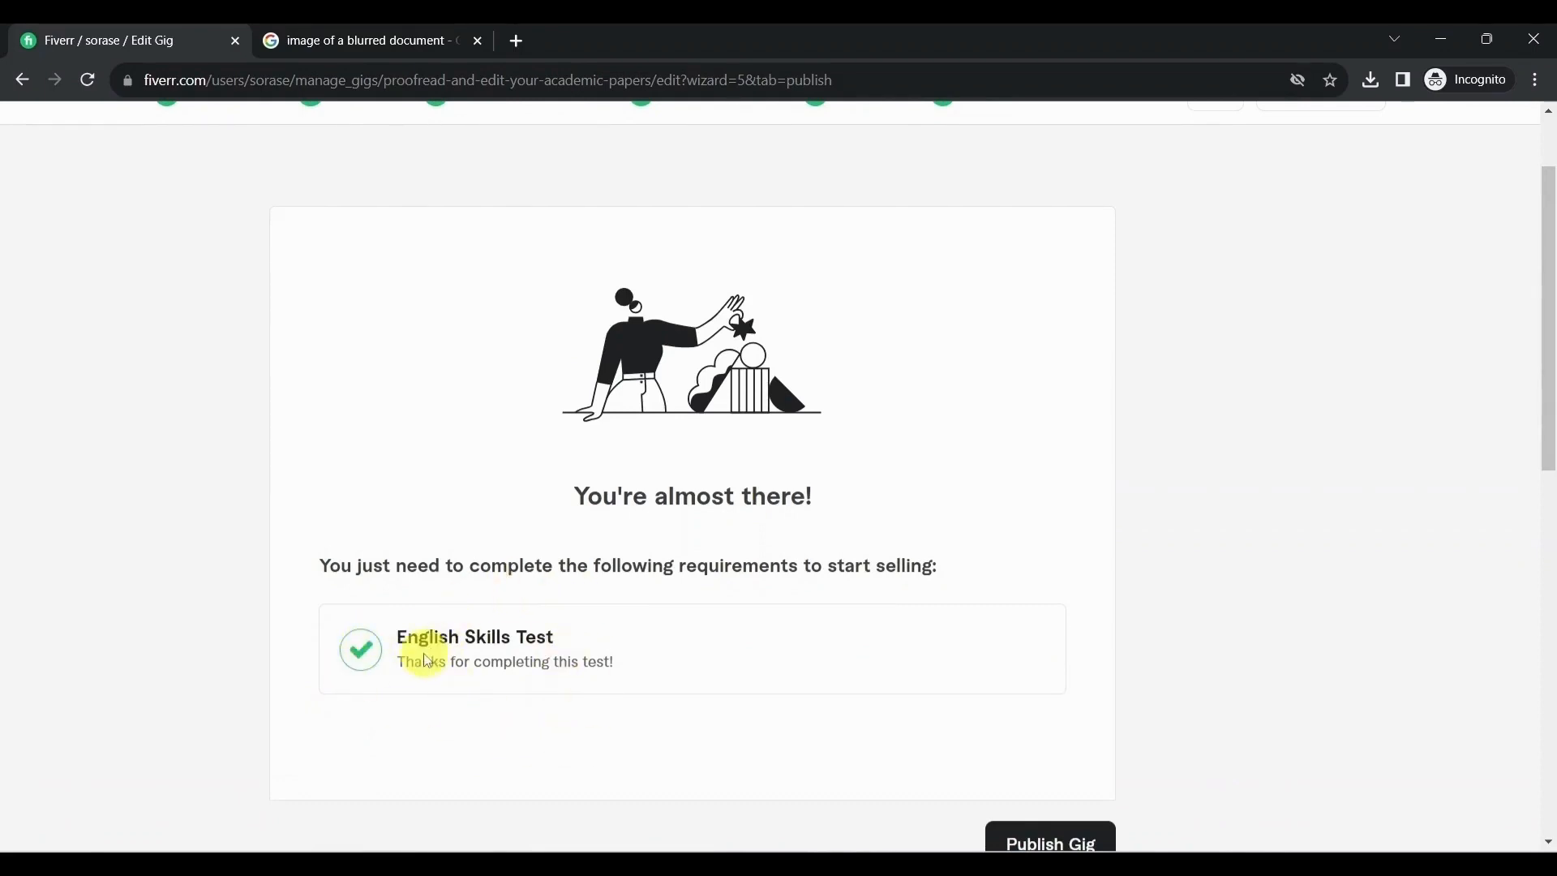
pyautogui.scroll(-2, 427, 661)
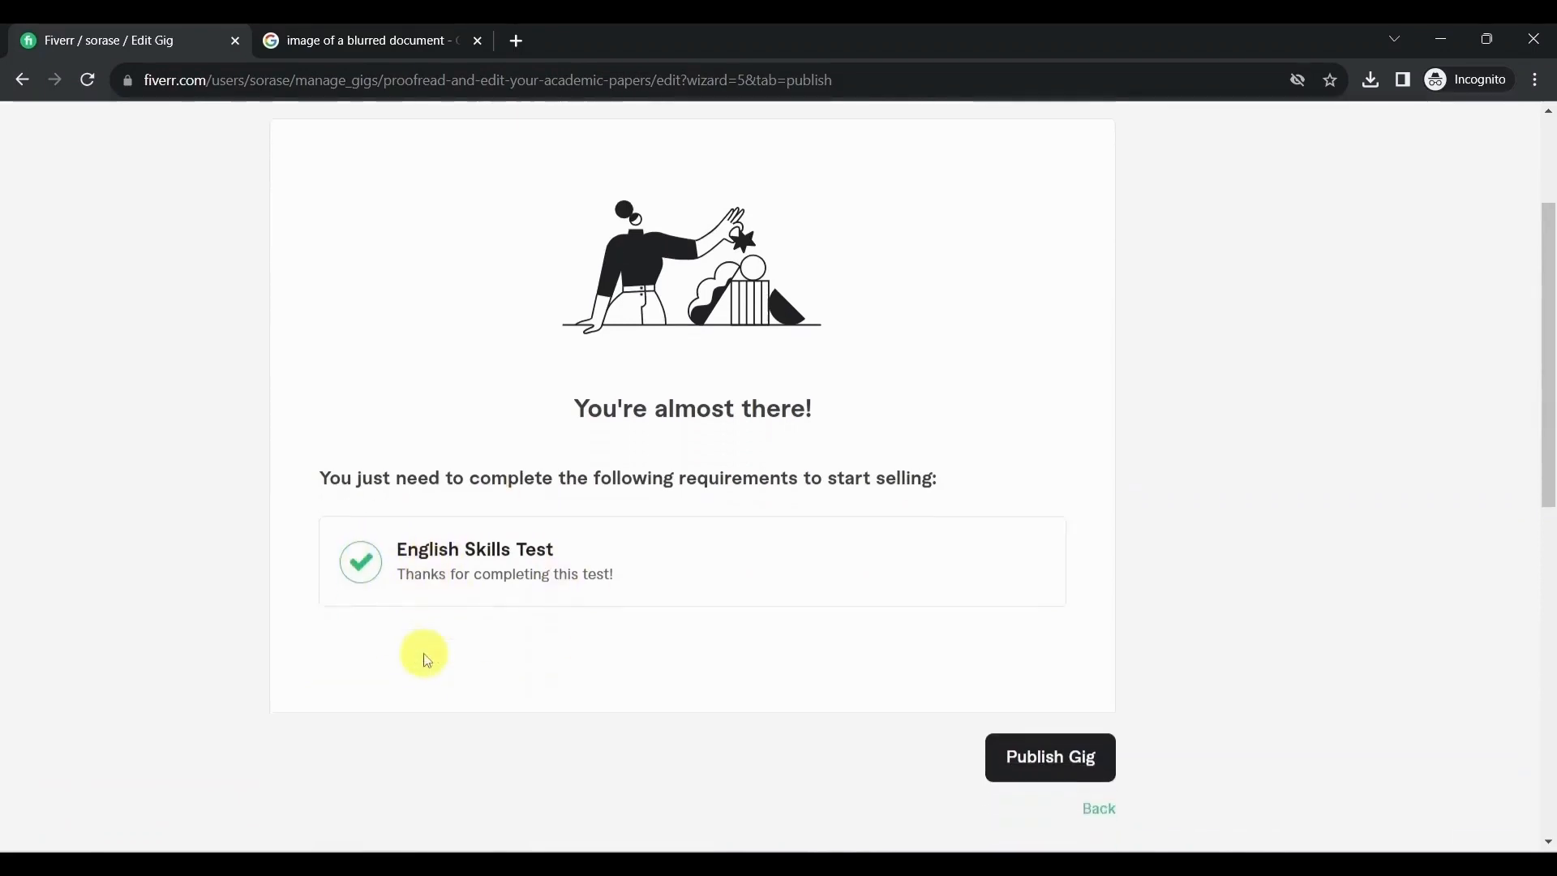
pyautogui.click(1050, 731)
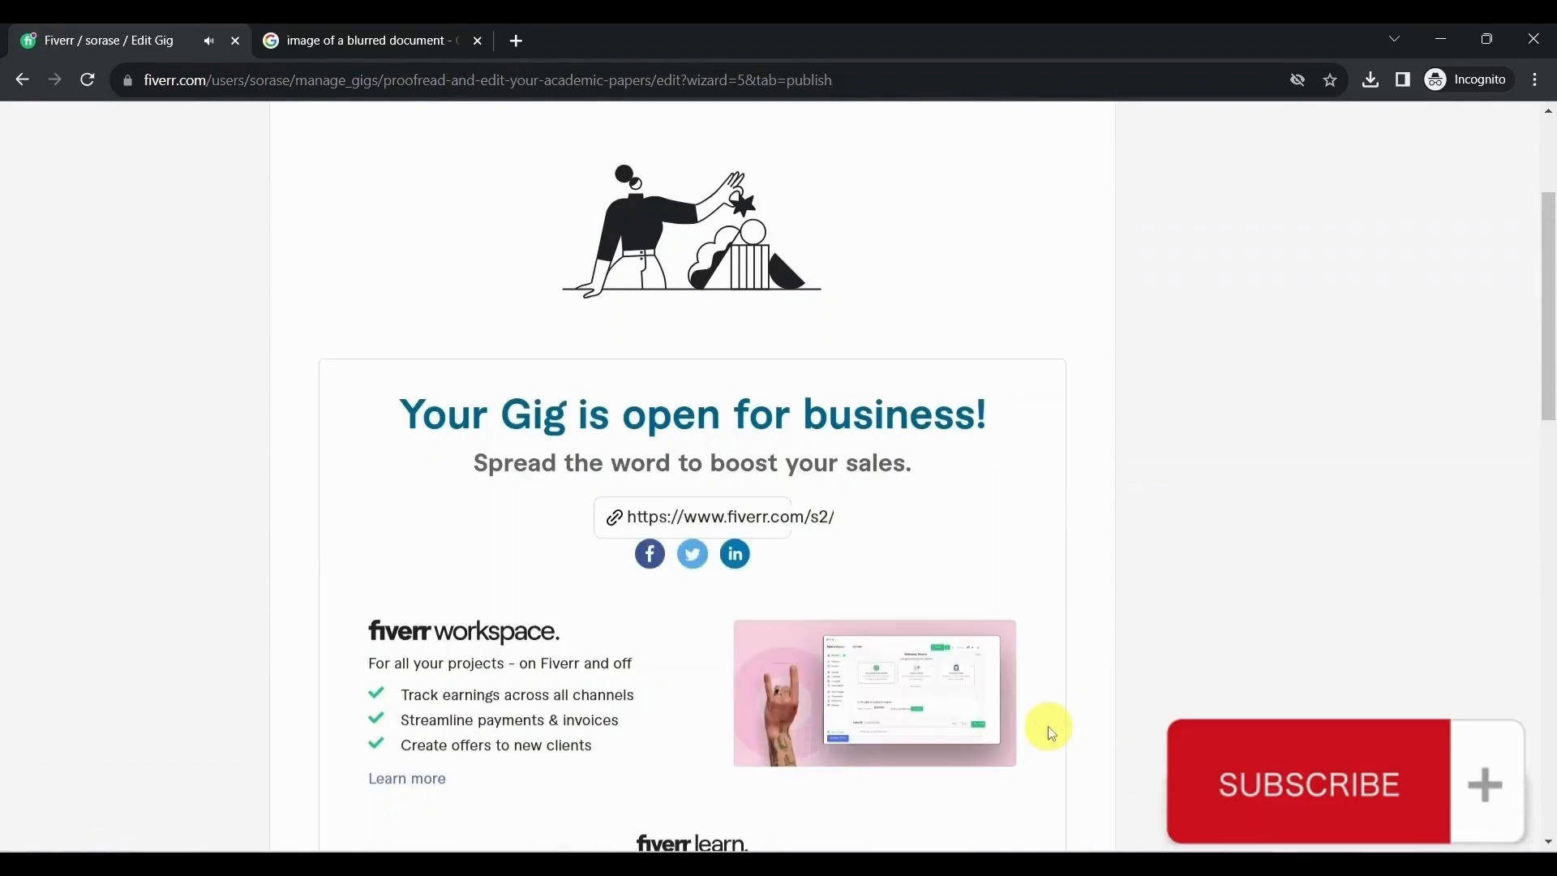